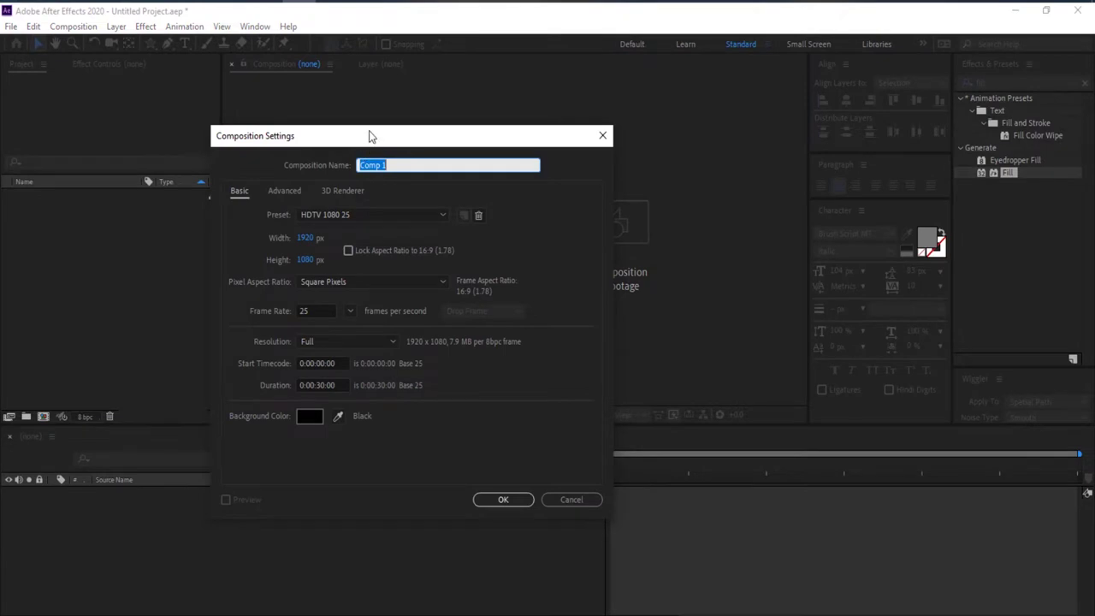
Step: Create a 1920 × 1080, 25 fps composition lasting 30 seconds and show it at Fit up to 100%
{"action": "left_click_drag", "start_coordinate": [369, 135], "coordinate": [712, 194]}
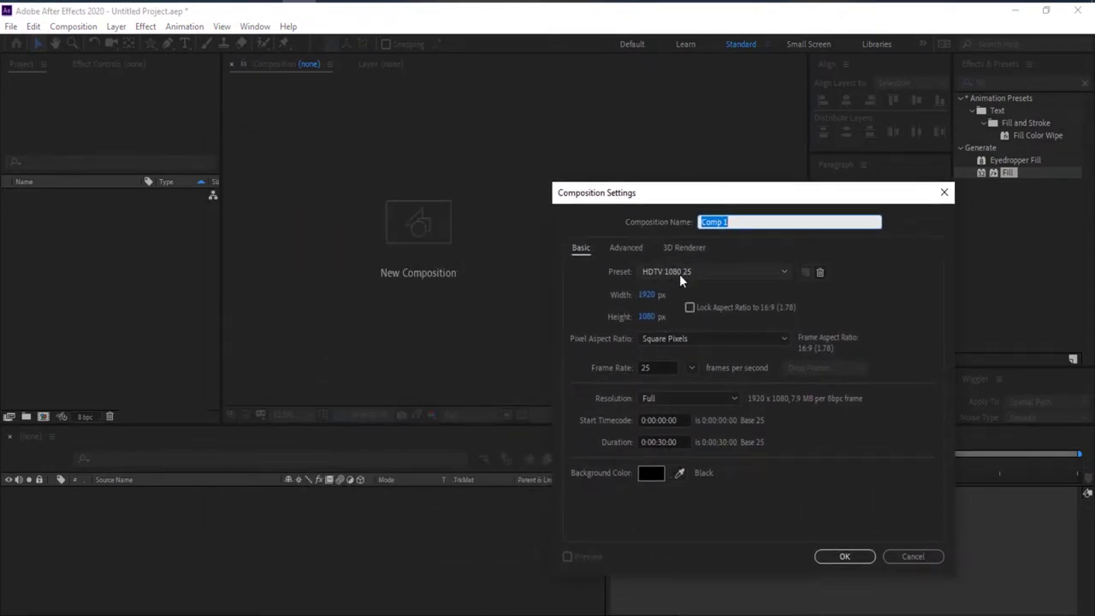
{"action": "left_click", "coordinate": [844, 556]}
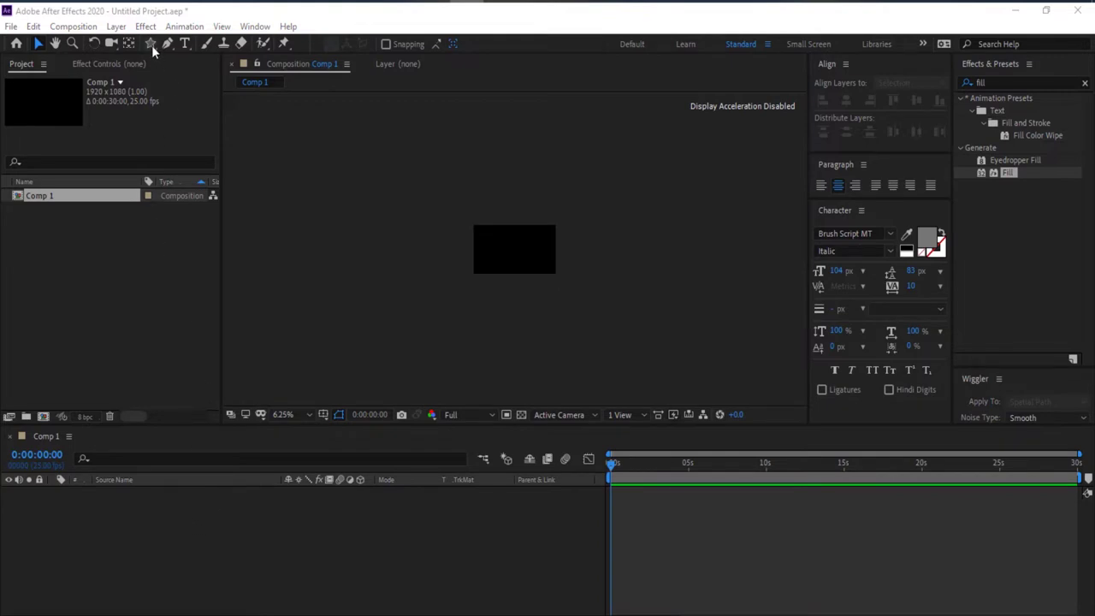
{"action": "scroll", "coordinate": [438, 244], "scroll_direction": "up", "scroll_amount": 2}
{"action": "left_click", "coordinate": [298, 417]}
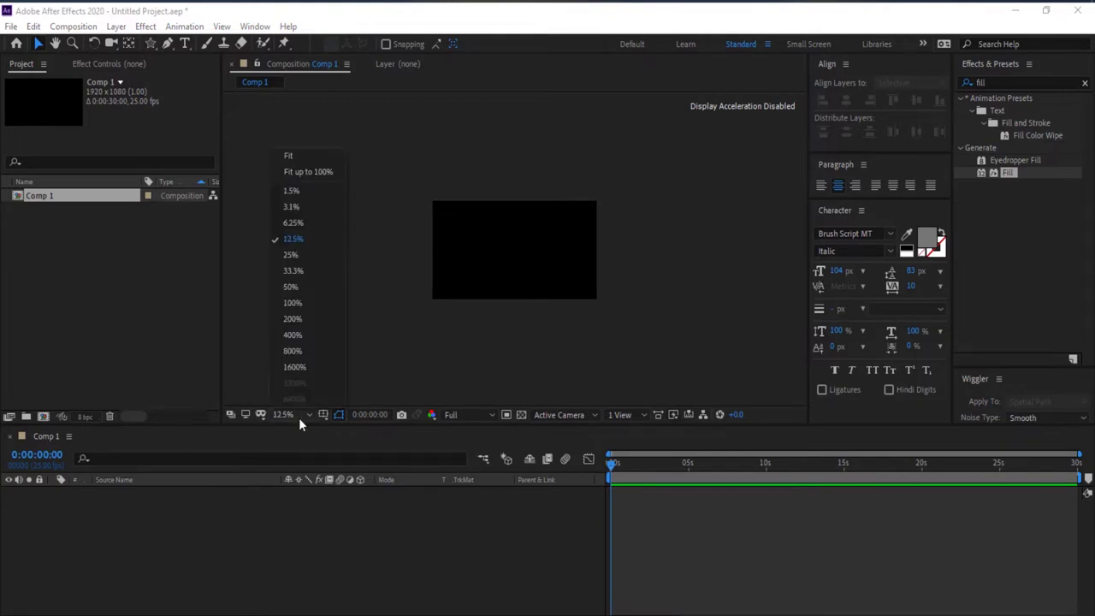
{"action": "left_click", "coordinate": [310, 173]}
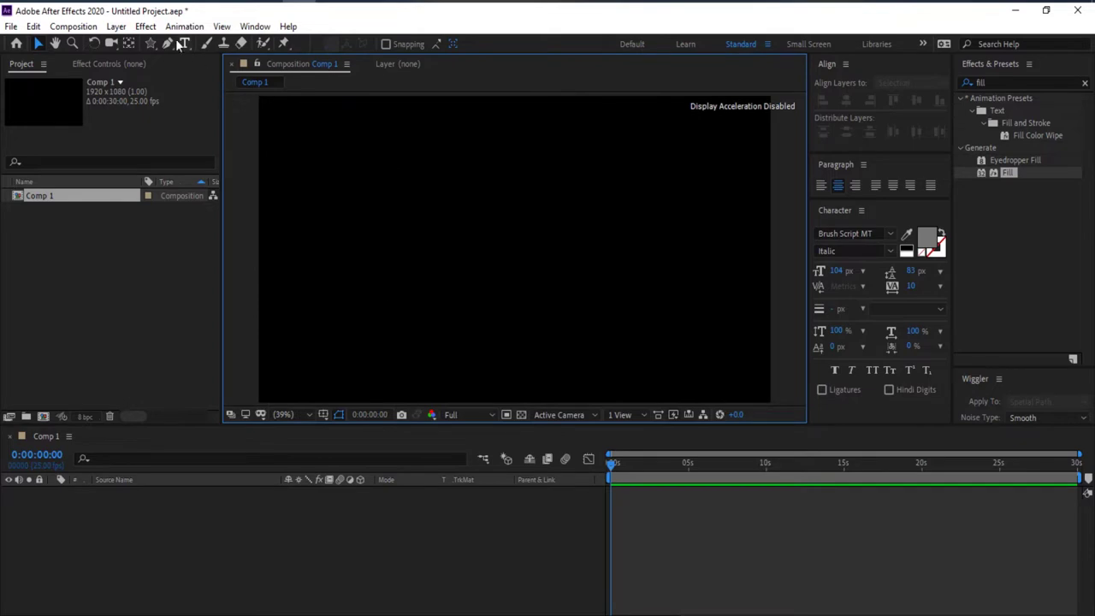
Step: Draw a large white star shape and center it horizontally and vertically in the composition
{"action": "left_click", "coordinate": [151, 41]}
{"action": "left_click_drag", "start_coordinate": [453, 204], "coordinate": [513, 249]}
{"action": "left_click_drag", "start_coordinate": [544, 308], "coordinate": [577, 349]}
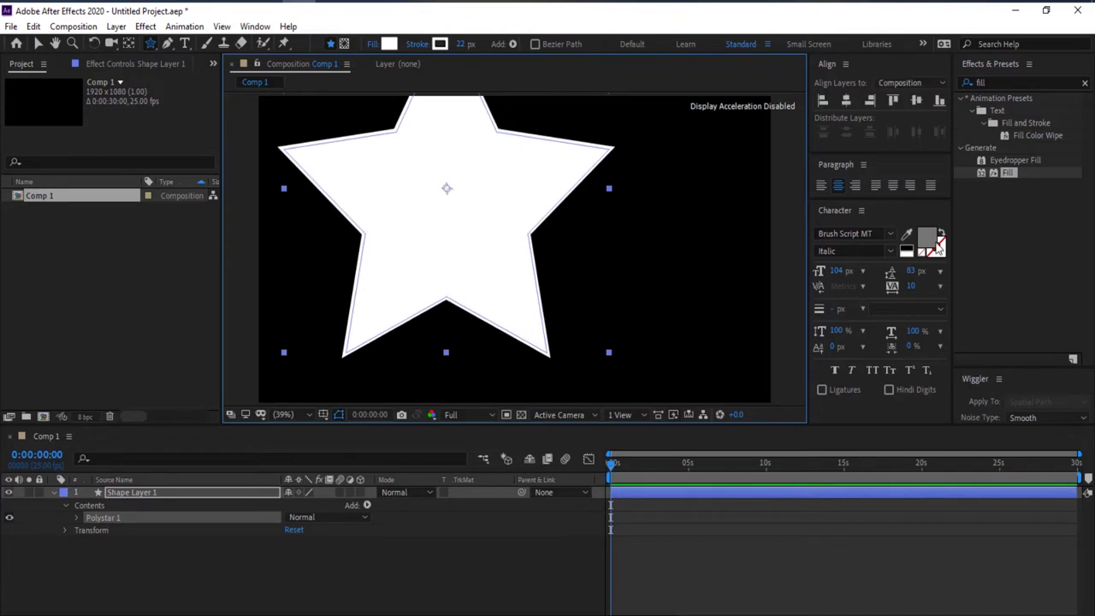
{"action": "left_click", "coordinate": [846, 100]}
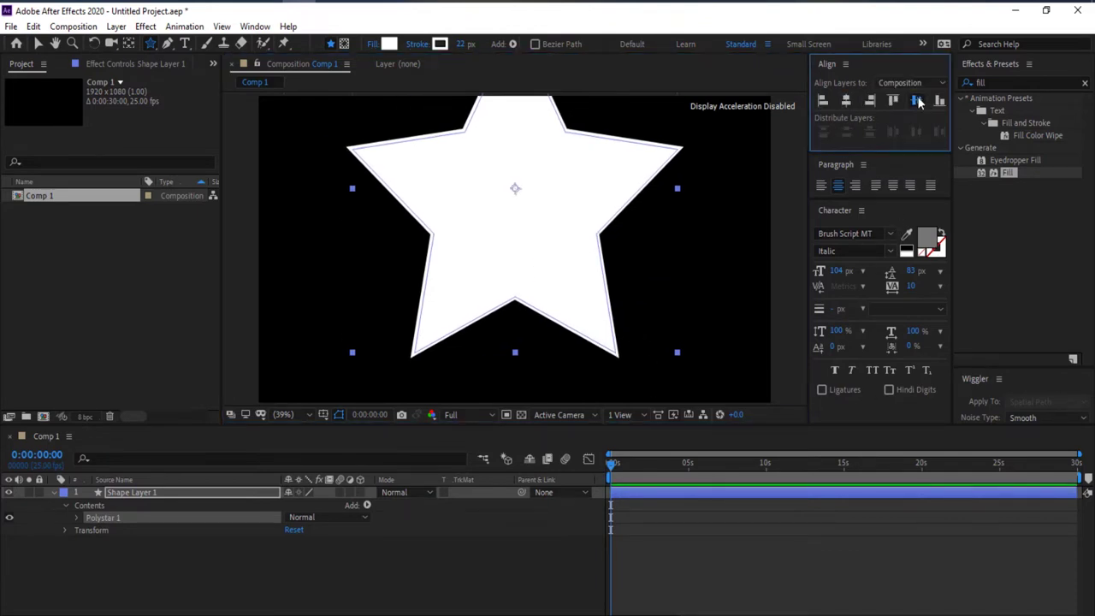
{"action": "left_click", "coordinate": [916, 100]}
{"action": "key", "text": "comma"}
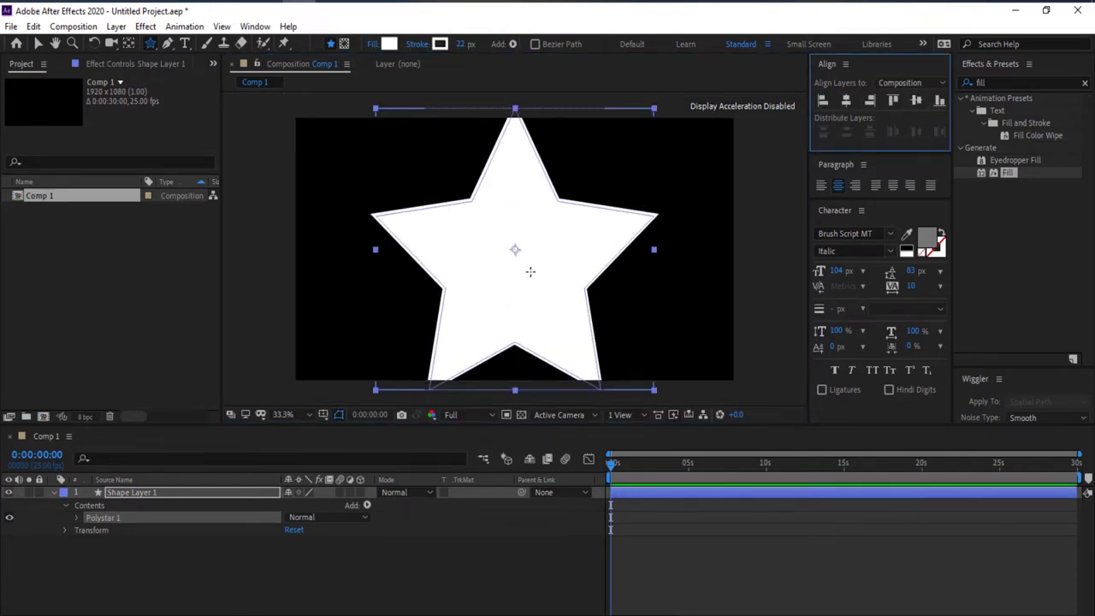
Step: Scale the star layer down to 73% and align it to the composition's horizontal center
{"action": "left_click", "coordinate": [39, 44]}
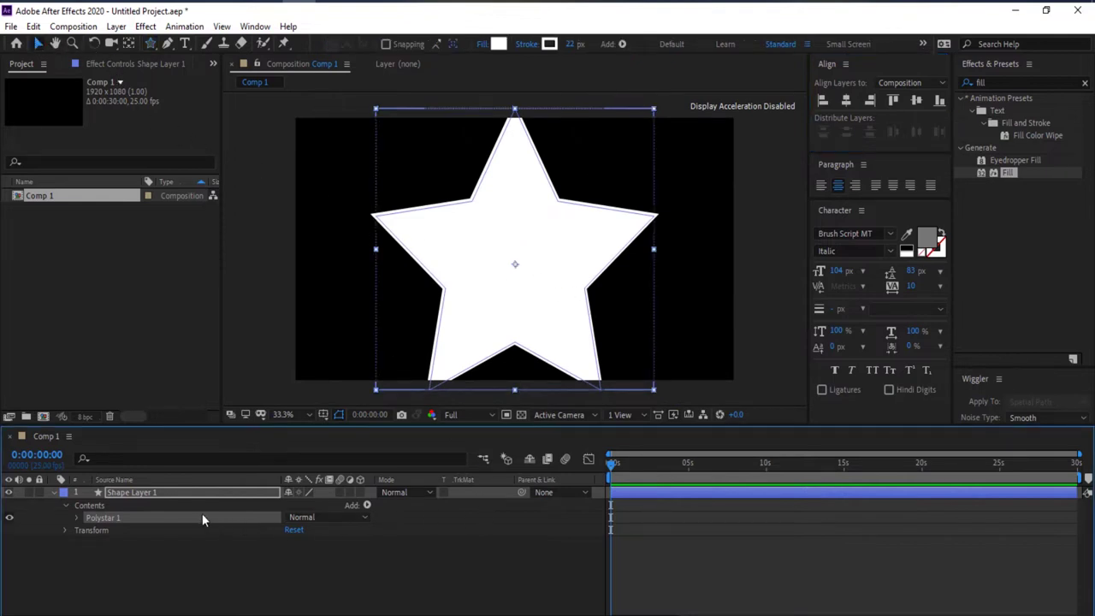
{"action": "left_click", "coordinate": [182, 493]}
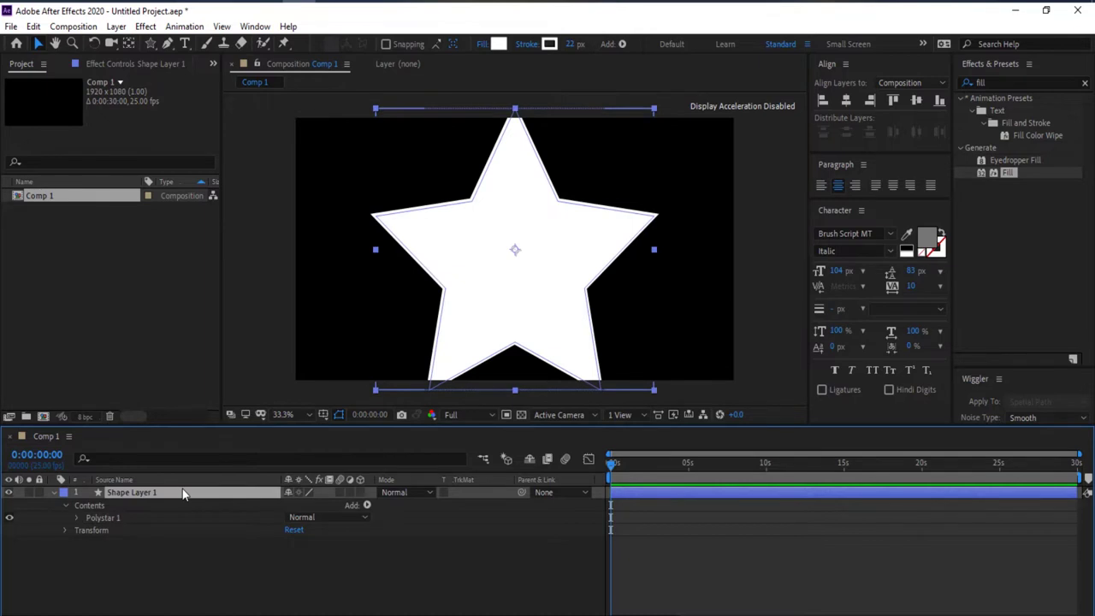
{"action": "key", "text": "s"}
{"action": "key", "text": "s"}
{"action": "key", "text": "s"}
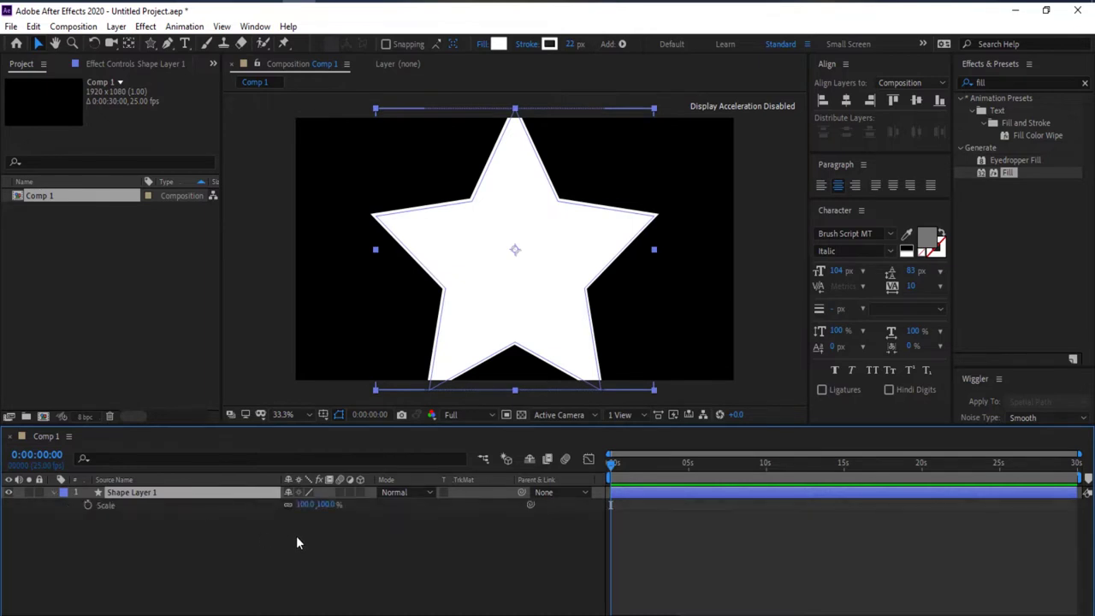
{"action": "left_click_drag", "start_coordinate": [304, 505], "coordinate": [281, 505]}
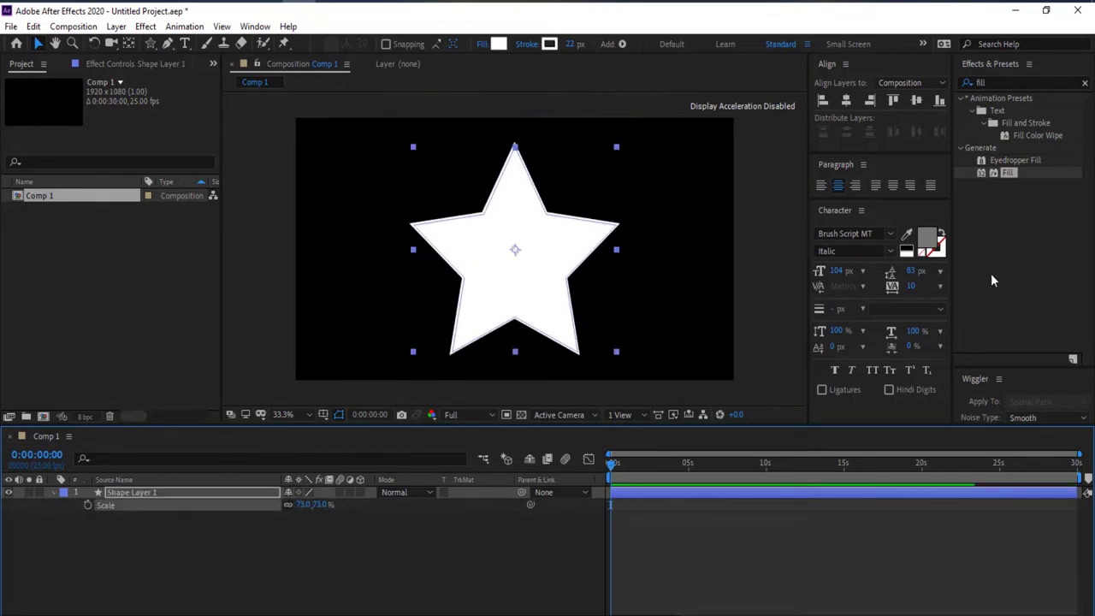
{"action": "left_click", "coordinate": [847, 101]}
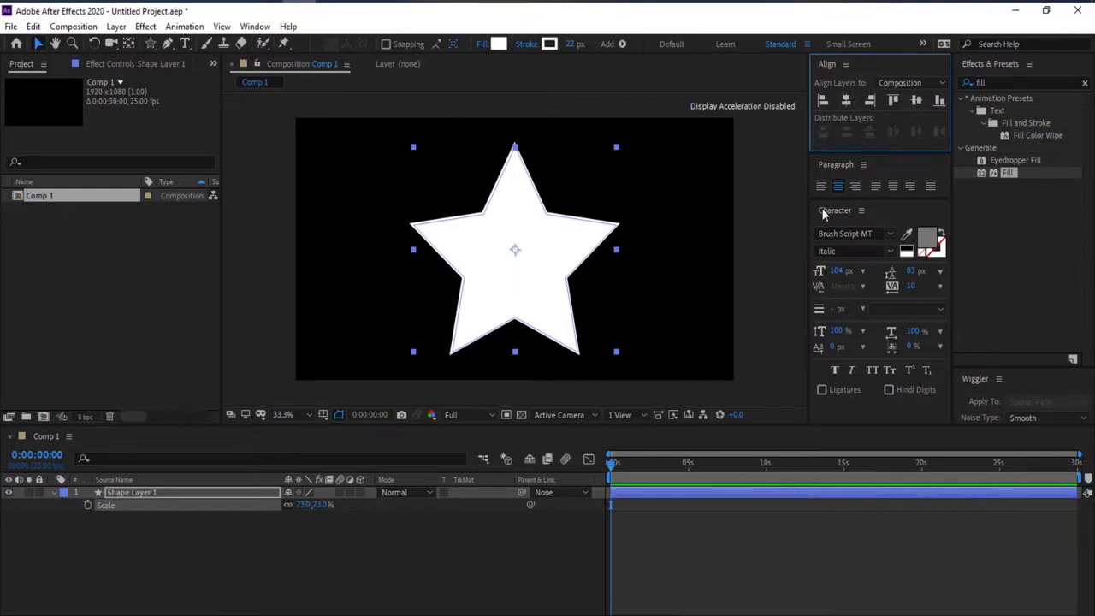
{"action": "left_click", "coordinate": [524, 289]}
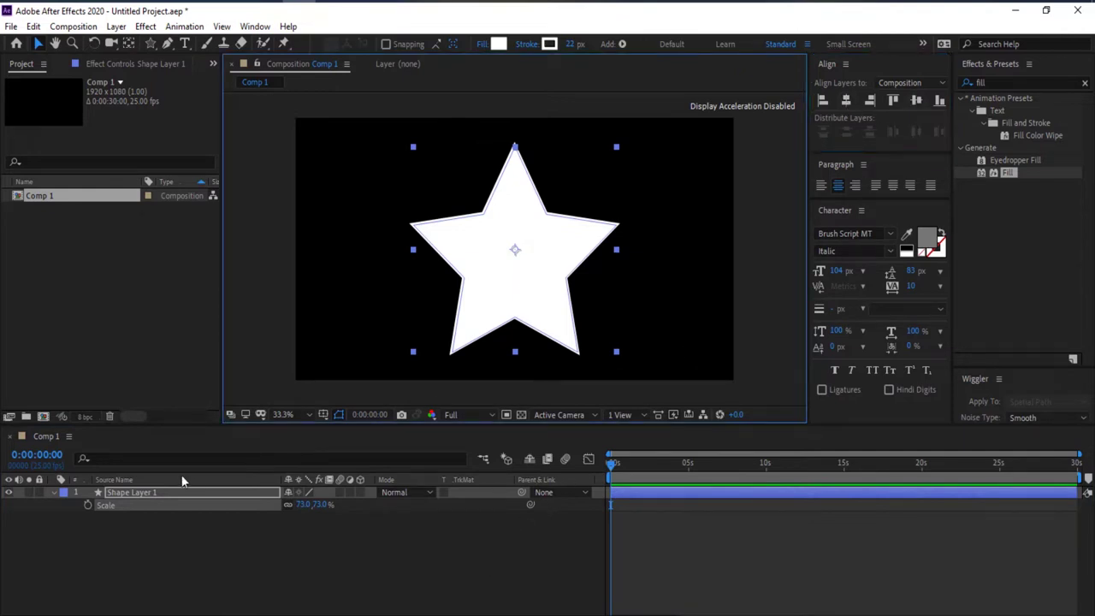
Step: Set the number of points of Polystar Path 1 to 20
{"action": "left_click", "coordinate": [55, 492]}
{"action": "left_click", "coordinate": [66, 505]}
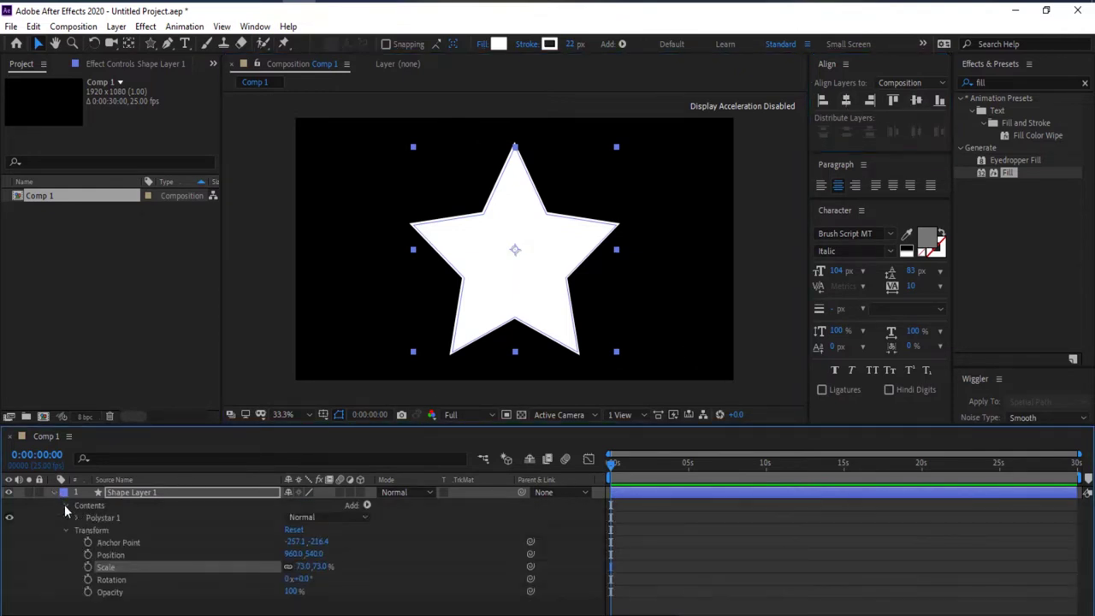
{"action": "left_click", "coordinate": [76, 517]}
{"action": "left_click", "coordinate": [89, 530]}
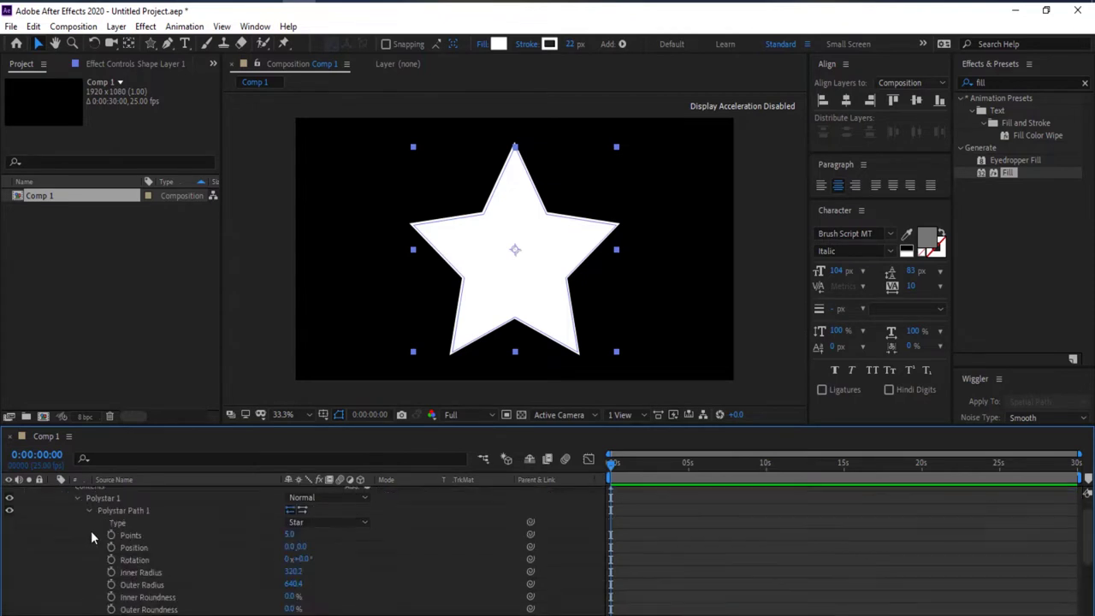
{"action": "left_click", "coordinate": [290, 535]}
{"action": "type", "text": "20"}
{"action": "key", "text": "Return"}
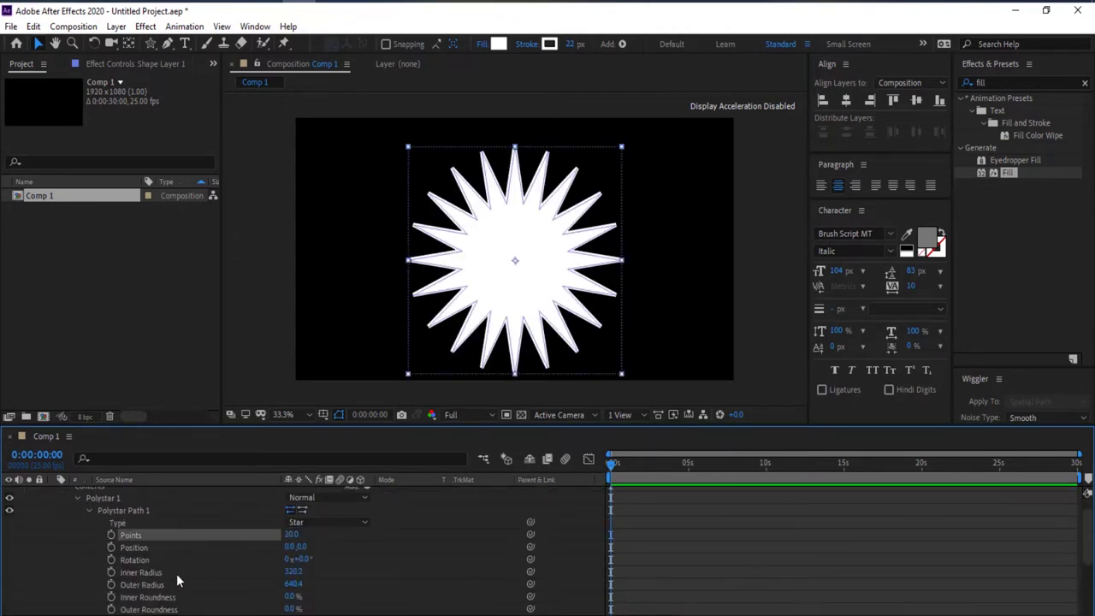
Step: Set Polystar Path 1 to outer roundness -175%, inner roundness -164%, outer radius 614.4 and inner radius 295.2
{"action": "scroll", "coordinate": [178, 572], "scroll_direction": "down", "scroll_amount": 2}
{"action": "left_click_drag", "start_coordinate": [289, 563], "coordinate": [222, 563]}
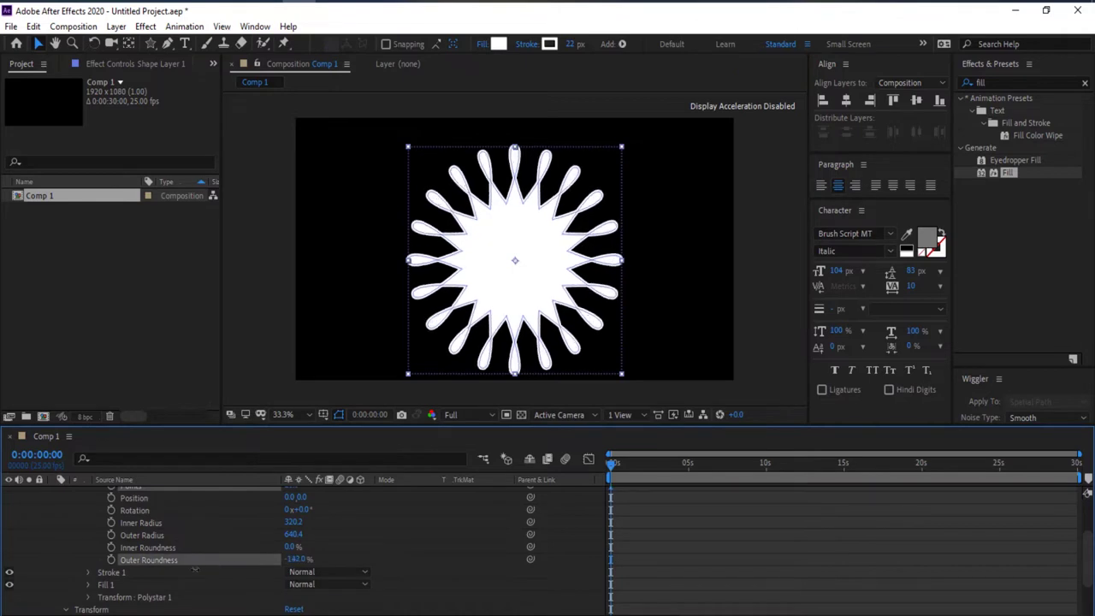
{"action": "left_click_drag", "start_coordinate": [290, 548], "coordinate": [172, 549]}
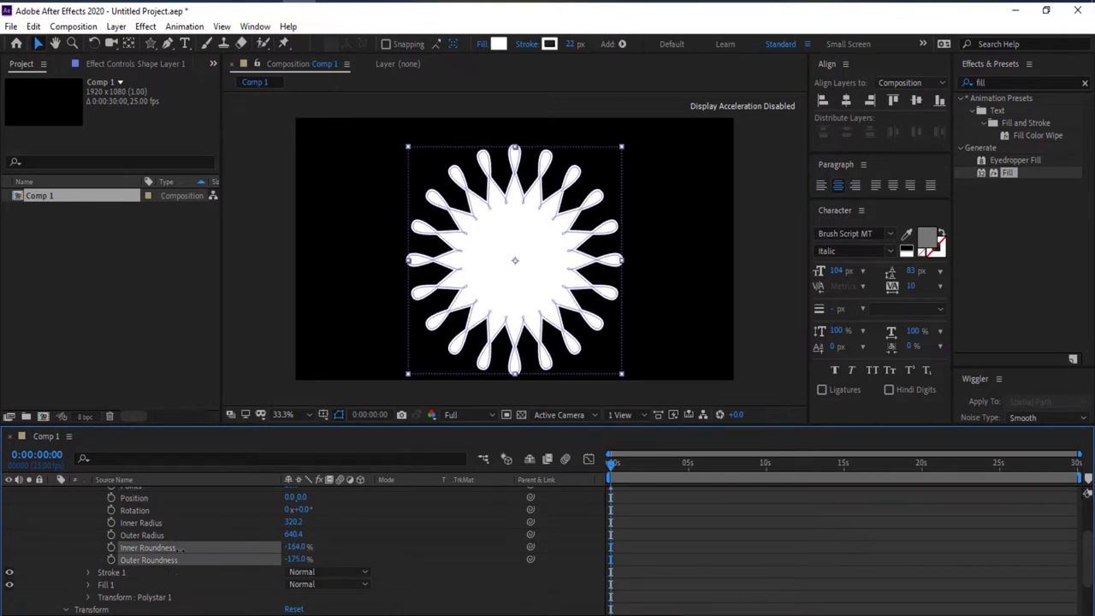
{"action": "mouse_move", "coordinate": [293, 535]}
{"action": "left_mouse_down"}
{"action": "mouse_move", "coordinate": [278, 536]}
{"action": "mouse_move", "coordinate": [340, 519]}
{"action": "mouse_move", "coordinate": [286, 532]}
{"action": "left_mouse_up"}
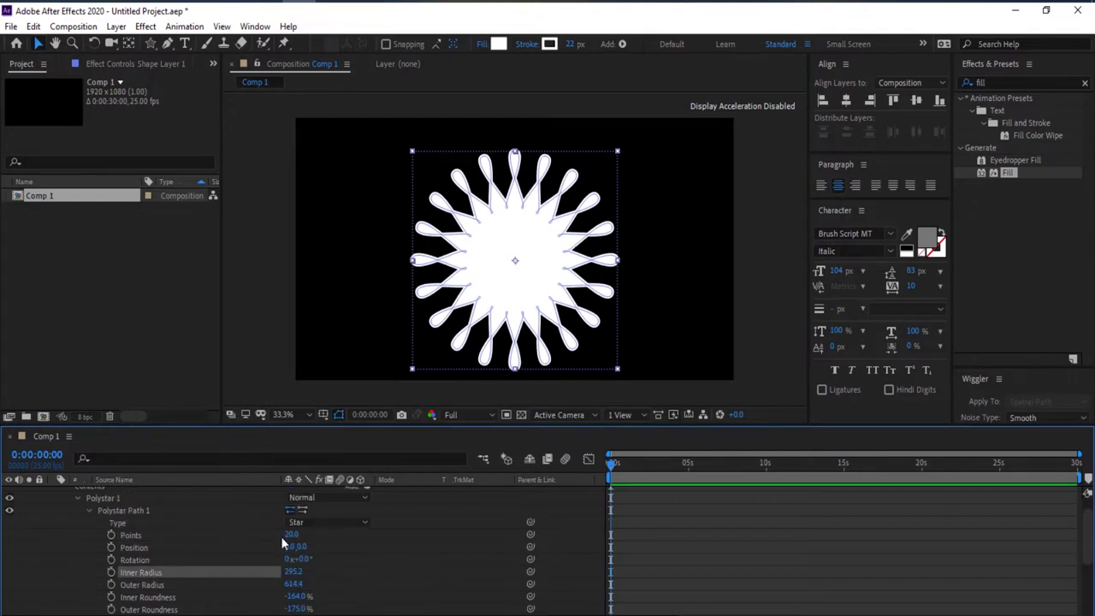
Step: Add an ellipse path to the shape's contents and enlarge it to 480 × 480
{"action": "scroll", "coordinate": [263, 554], "scroll_direction": "up", "scroll_amount": 3}
{"action": "left_click", "coordinate": [365, 506]}
{"action": "left_click", "coordinate": [402, 219]}
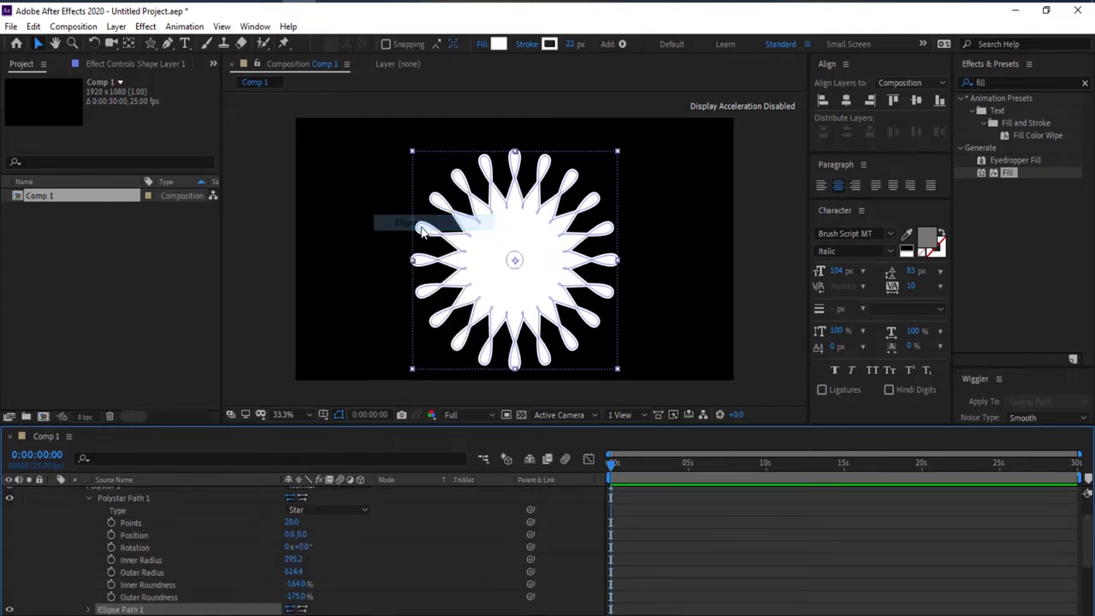
{"action": "left_click", "coordinate": [89, 560]}
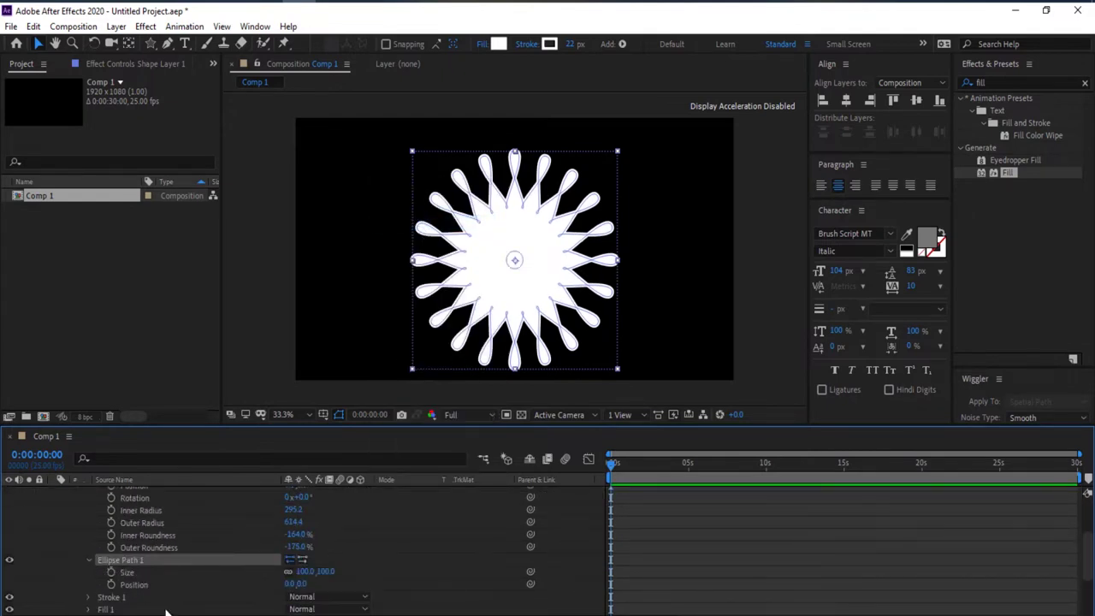
{"action": "left_click_drag", "start_coordinate": [302, 572], "coordinate": [376, 577]}
Step: Set the fill rule of Fill 1 to Even-Odd and enlarge Ellipse Path 1 to 893 × 893
{"action": "scroll", "coordinate": [359, 568], "scroll_direction": "down", "scroll_amount": 2}
{"action": "left_click", "coordinate": [89, 560]}
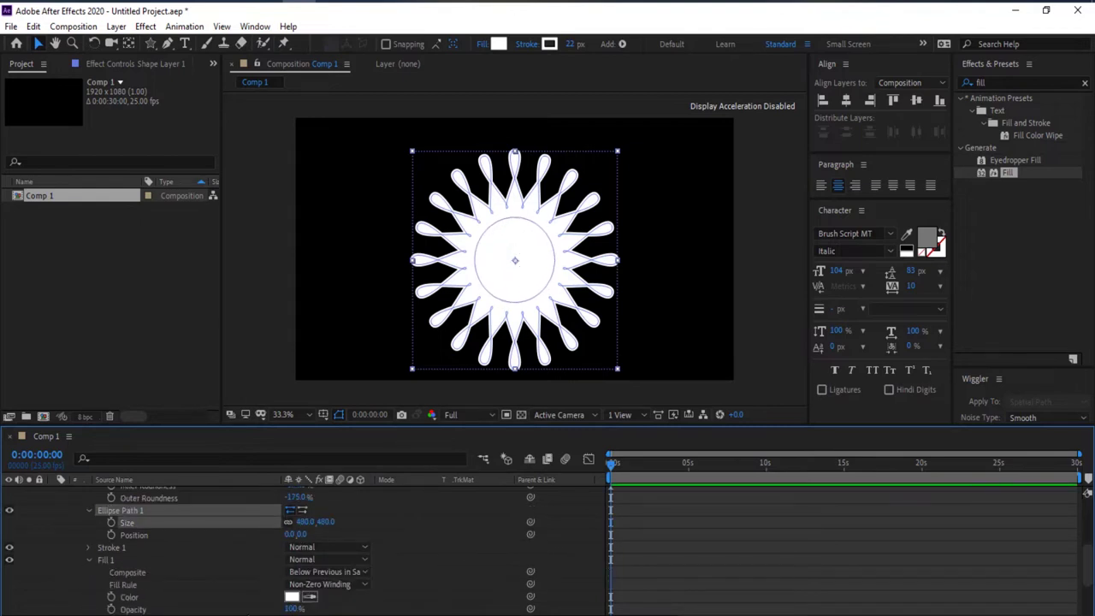
{"action": "left_click", "coordinate": [325, 590]}
{"action": "left_click", "coordinate": [321, 603]}
{"action": "scroll", "coordinate": [188, 564], "scroll_direction": "up", "scroll_amount": 2}
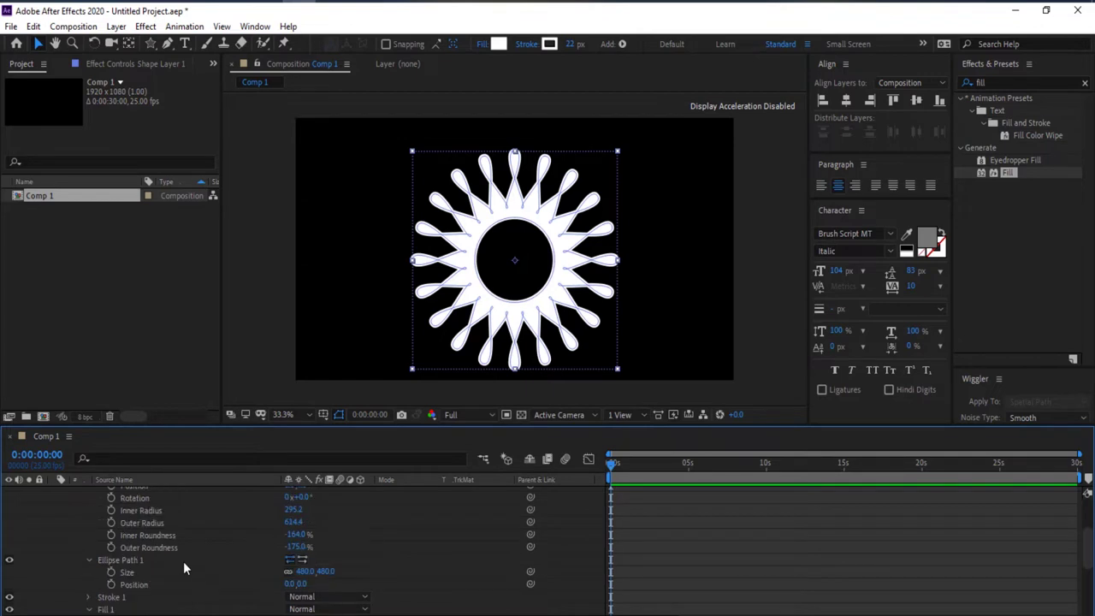
{"action": "left_click_drag", "start_coordinate": [308, 572], "coordinate": [590, 569]}
Step: Add a second polystar path to the shape's contents and set its points to 20
{"action": "scroll", "coordinate": [129, 575], "scroll_direction": "up", "scroll_amount": 3}
{"action": "left_click", "coordinate": [366, 505]}
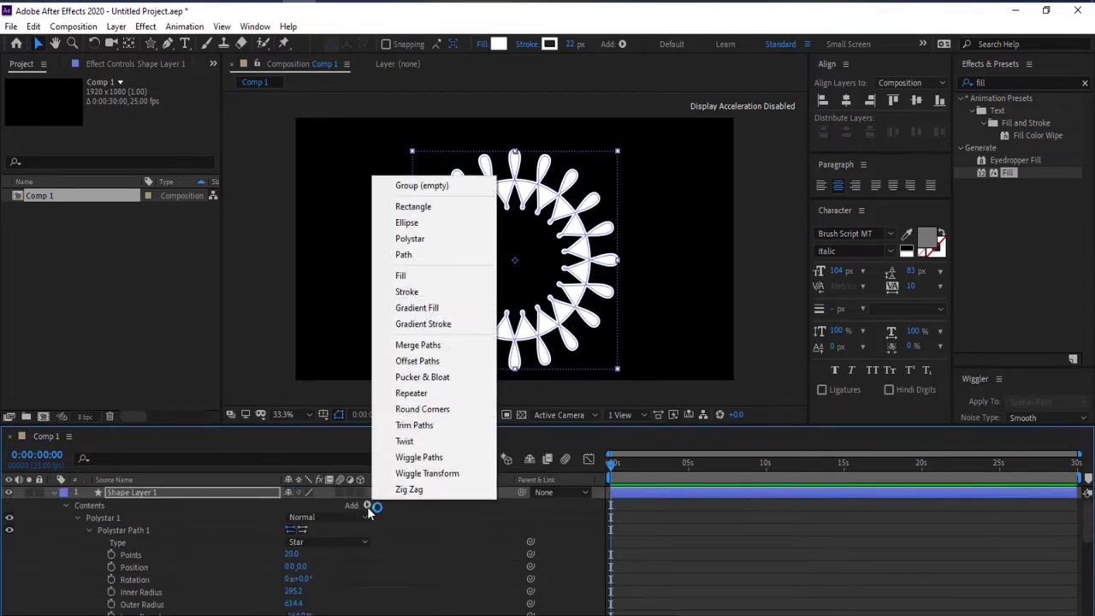
{"action": "left_click", "coordinate": [416, 246]}
{"action": "scroll", "coordinate": [263, 562], "scroll_direction": "down", "scroll_amount": 2}
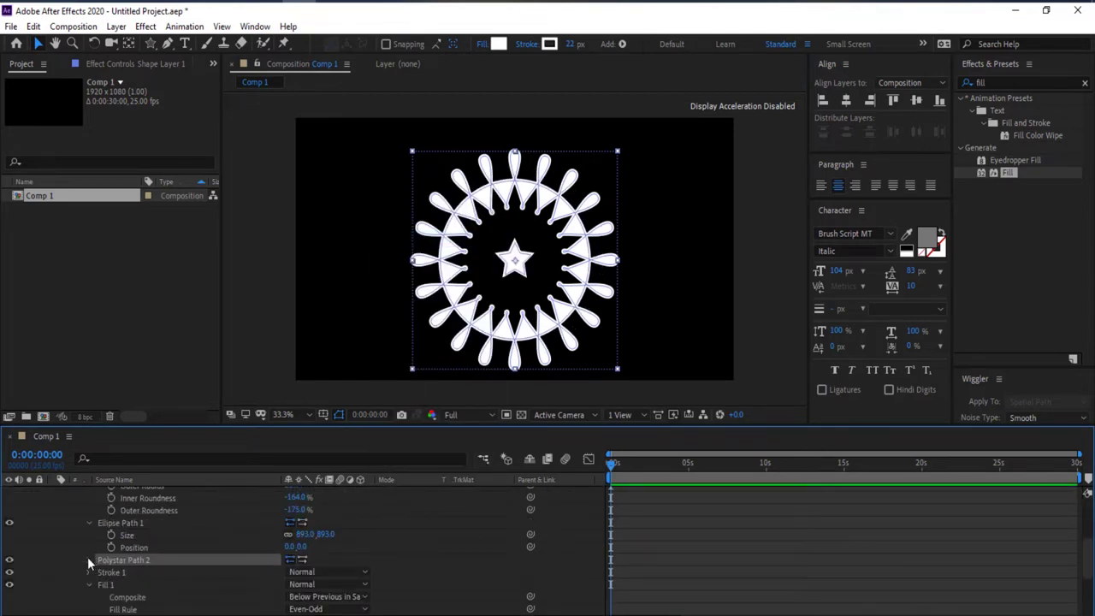
{"action": "left_click", "coordinate": [89, 559]}
{"action": "left_click", "coordinate": [297, 533]}
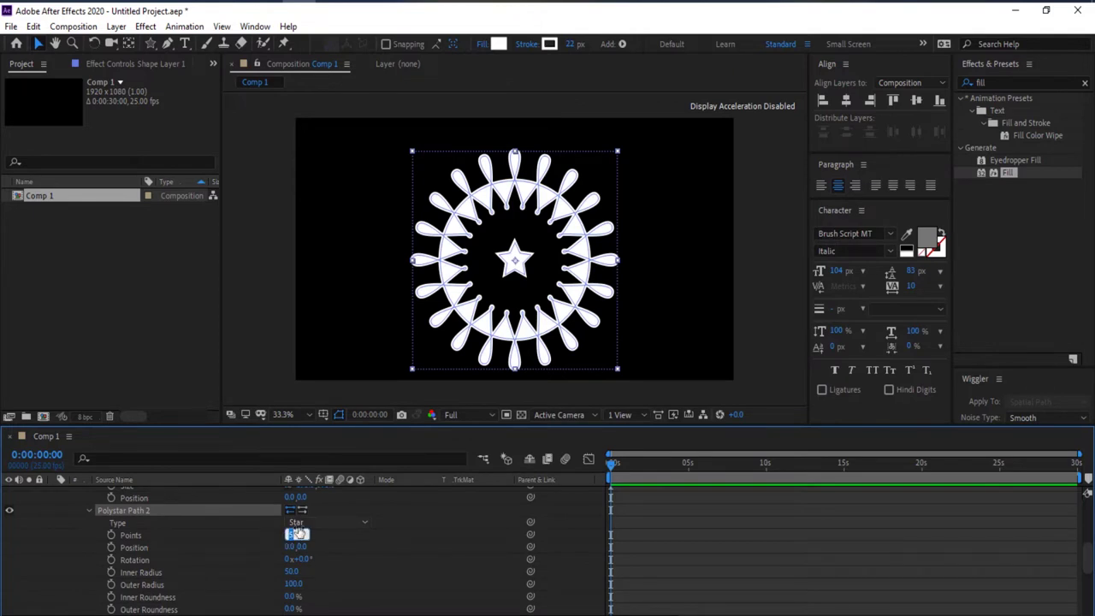
{"action": "type", "text": "20"}
{"action": "key", "text": "Return"}
Step: Adjust Polystar Path 2 to 15 points, inner radius 250, inner roundness 658% and outer roundness 92%
{"action": "scroll", "coordinate": [267, 544], "scroll_direction": "down", "scroll_amount": 2}
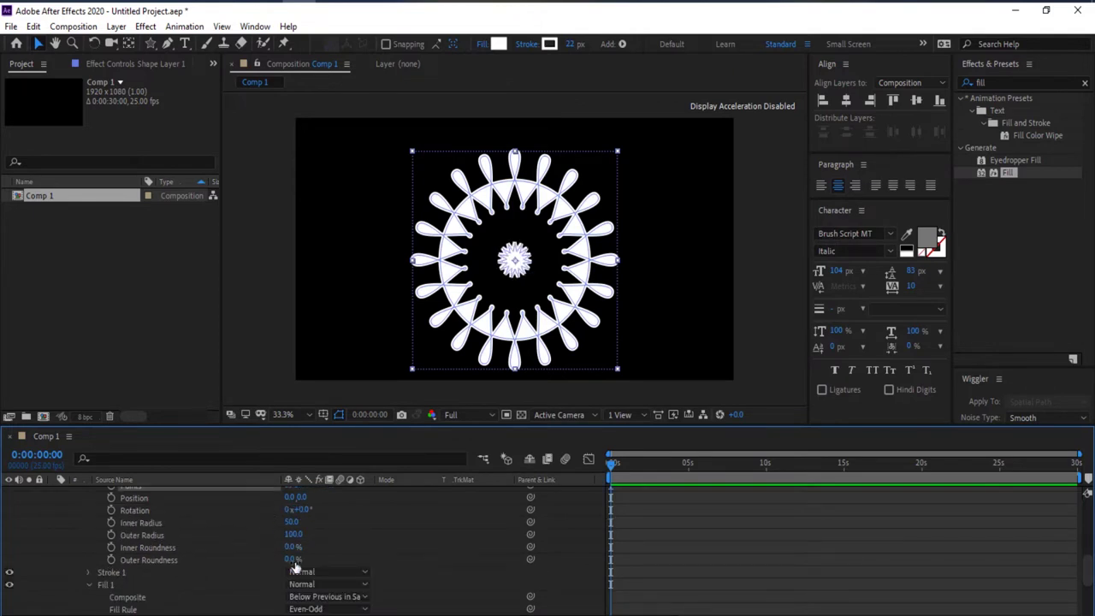
{"action": "left_click_drag", "start_coordinate": [293, 560], "coordinate": [431, 533]}
Step: Add a second ellipse path to the shape's contents and expand its properties
{"action": "scroll", "coordinate": [181, 550], "scroll_direction": "up", "scroll_amount": 10}
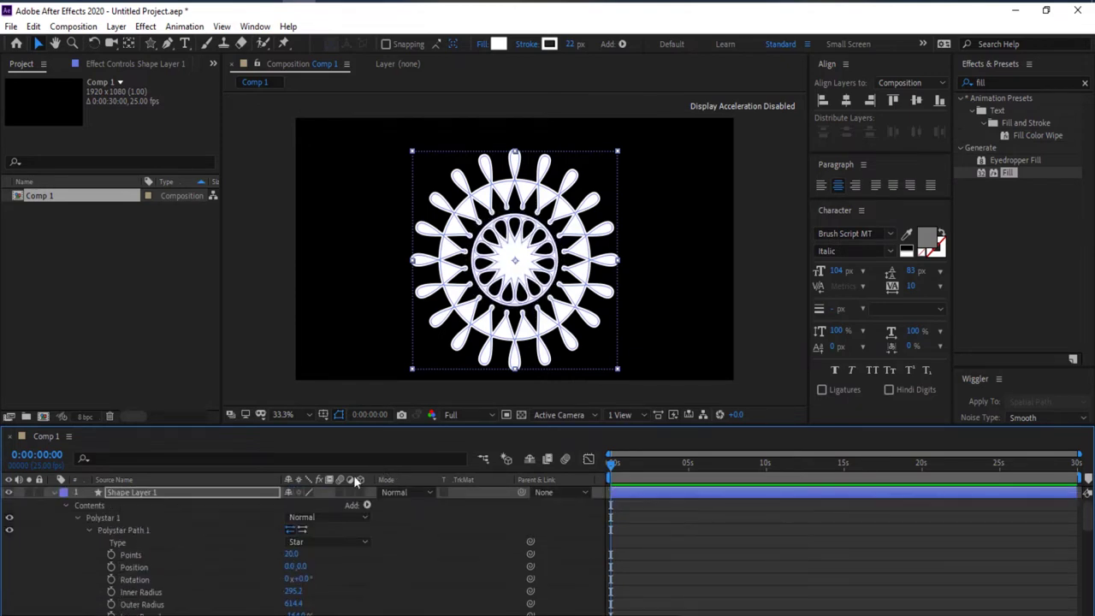
{"action": "left_click", "coordinate": [366, 506]}
{"action": "left_click", "coordinate": [446, 224]}
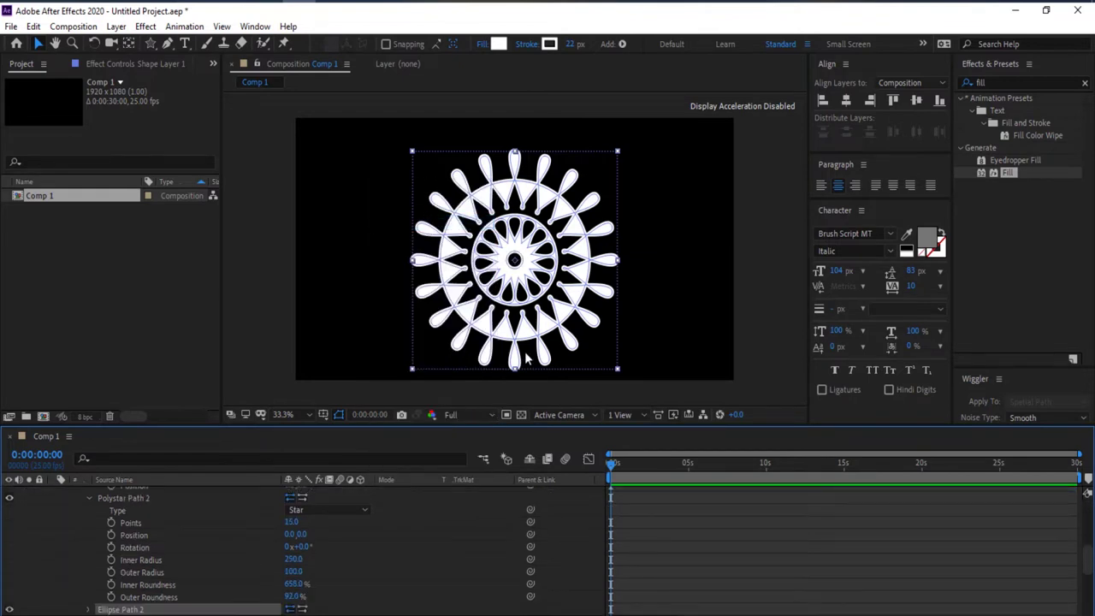
{"action": "scroll", "coordinate": [158, 547], "scroll_direction": "down", "scroll_amount": 1}
{"action": "scroll", "coordinate": [158, 547], "scroll_direction": "up", "scroll_amount": 2}
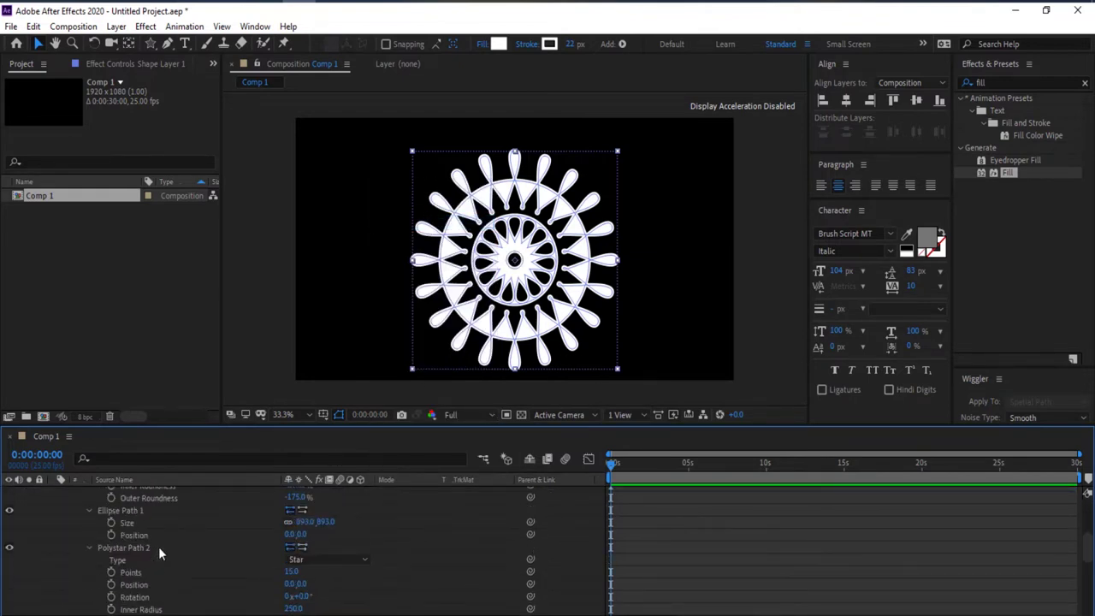
{"action": "scroll", "coordinate": [88, 559], "scroll_direction": "down", "scroll_amount": 2}
{"action": "scroll", "coordinate": [131, 542], "scroll_direction": "up", "scroll_amount": 2}
{"action": "scroll", "coordinate": [131, 542], "scroll_direction": "up", "scroll_amount": 2}
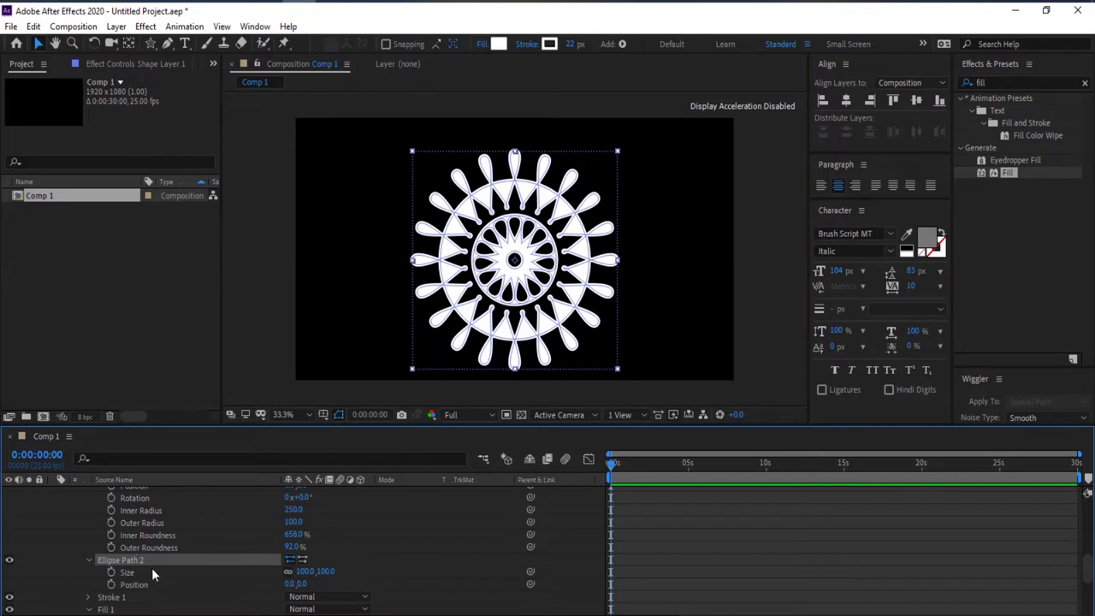
Step: Create a rotation keyframe for Polystar Path 1 at 0 seconds
{"action": "scroll", "coordinate": [172, 554], "scroll_direction": "up", "scroll_amount": 3}
{"action": "scroll", "coordinate": [171, 554], "scroll_direction": "down", "scroll_amount": 1}
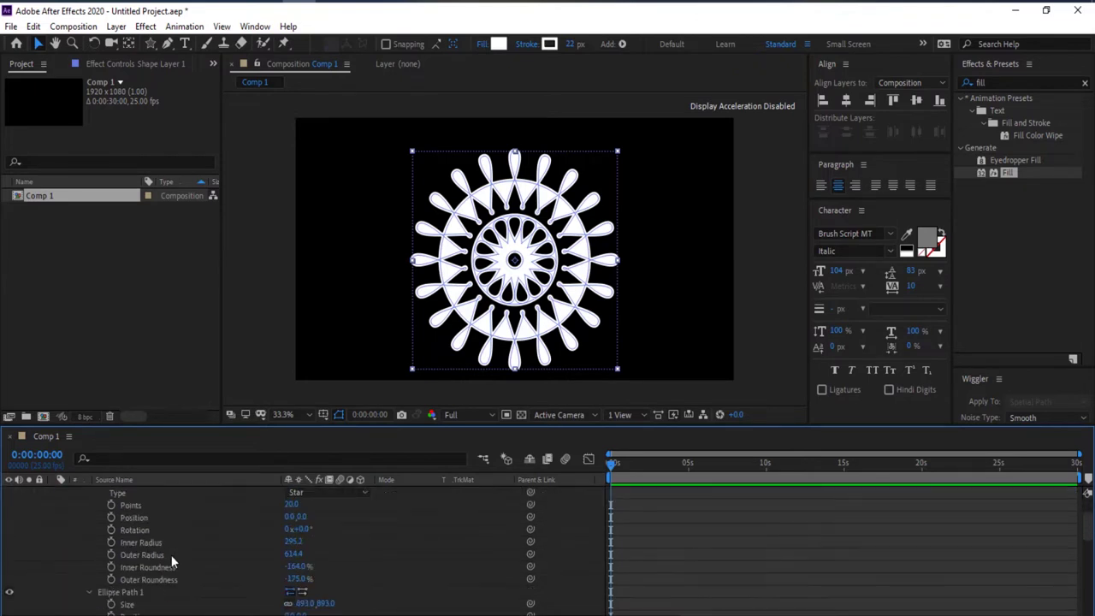
{"action": "left_click", "coordinate": [150, 530]}
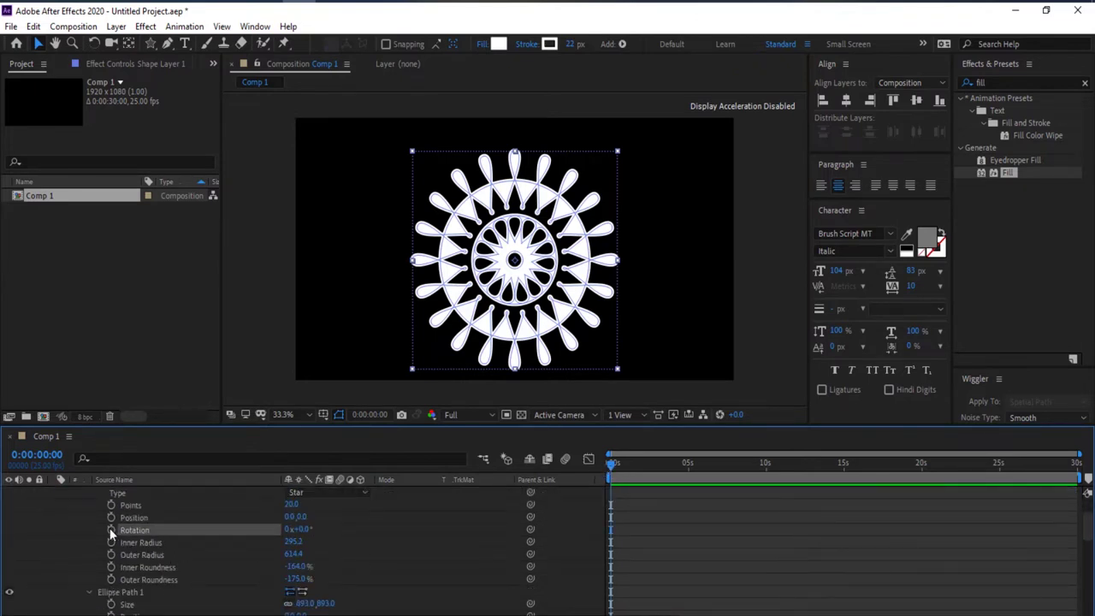
{"action": "left_click", "coordinate": [111, 531]}
Step: End the work area at 10 seconds, set Polystar Path 1's rotation to 2 full revolutions there, and preview it
{"action": "left_click", "coordinate": [765, 470]}
{"action": "key", "text": "alt+bracketright"}
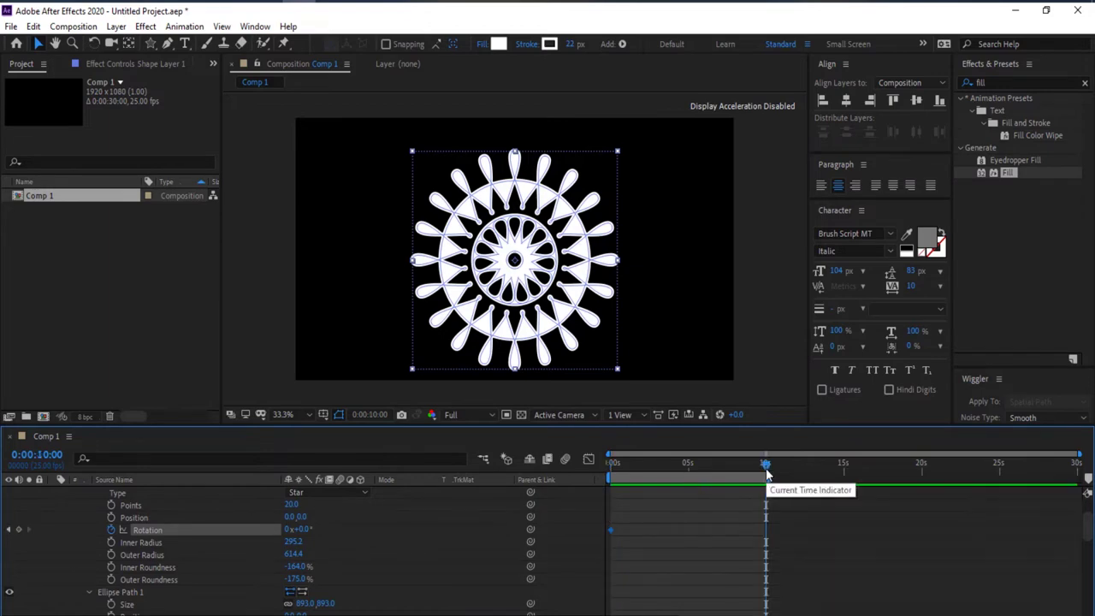
{"action": "mouse_move", "coordinate": [299, 534]}
{"action": "left_mouse_down"}
{"action": "mouse_move", "coordinate": [347, 532]}
{"action": "mouse_move", "coordinate": [304, 531]}
{"action": "left_mouse_up"}
{"action": "left_click", "coordinate": [301, 529]}
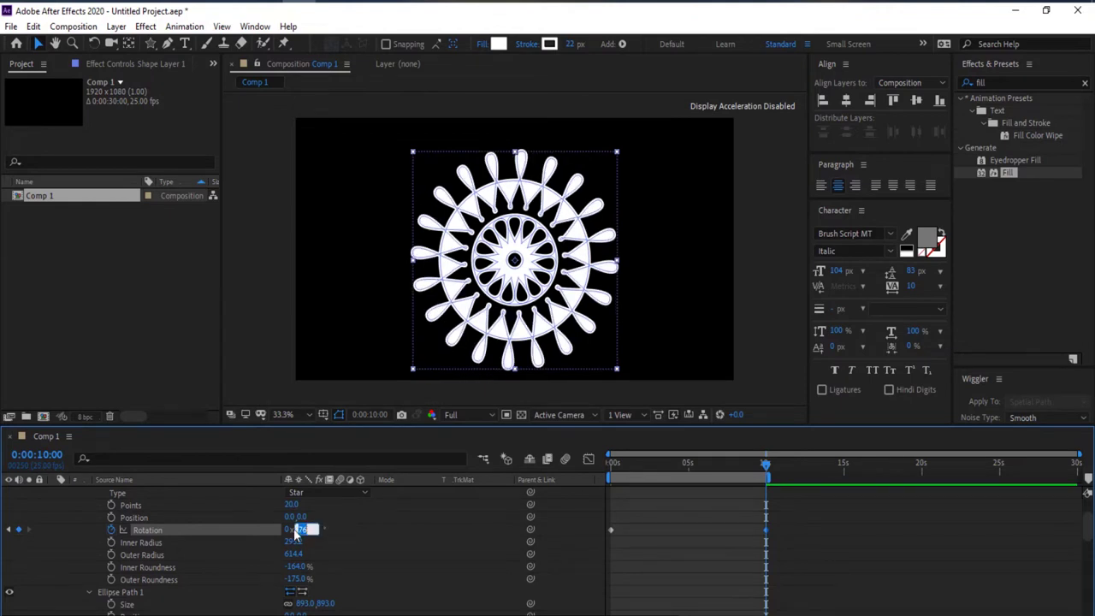
{"action": "type", "text": "0"}
{"action": "key", "text": "Return"}
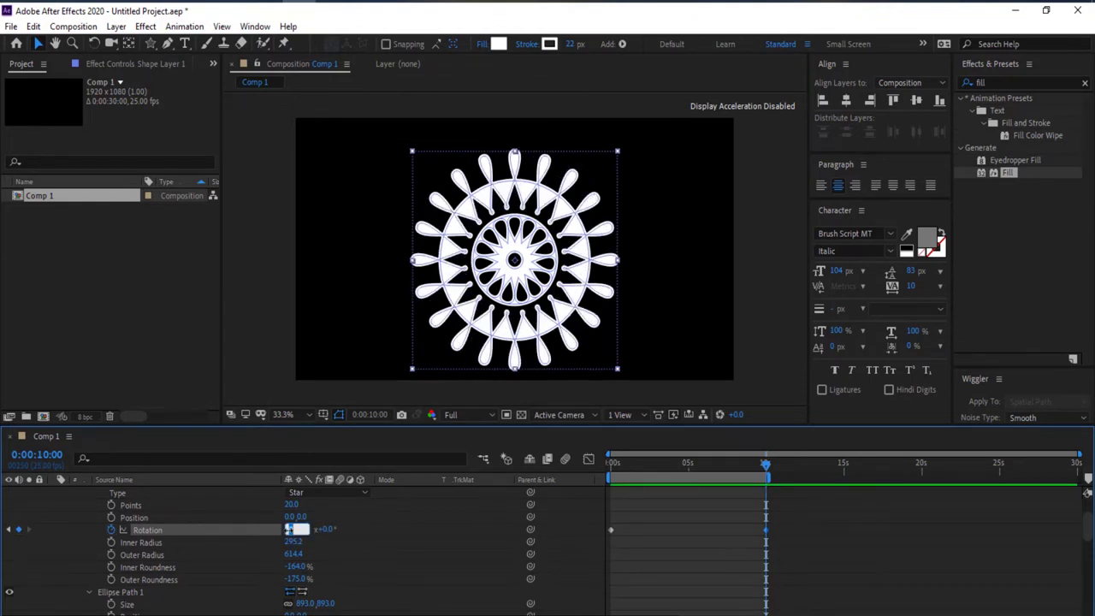
{"action": "key", "text": "Home"}
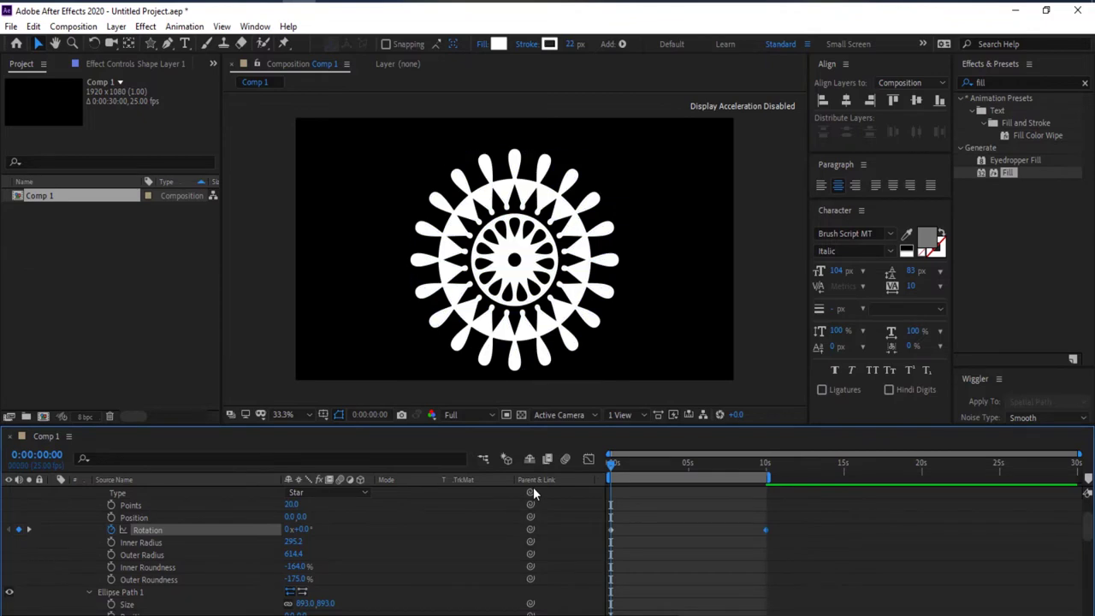
{"action": "key", "text": "space"}
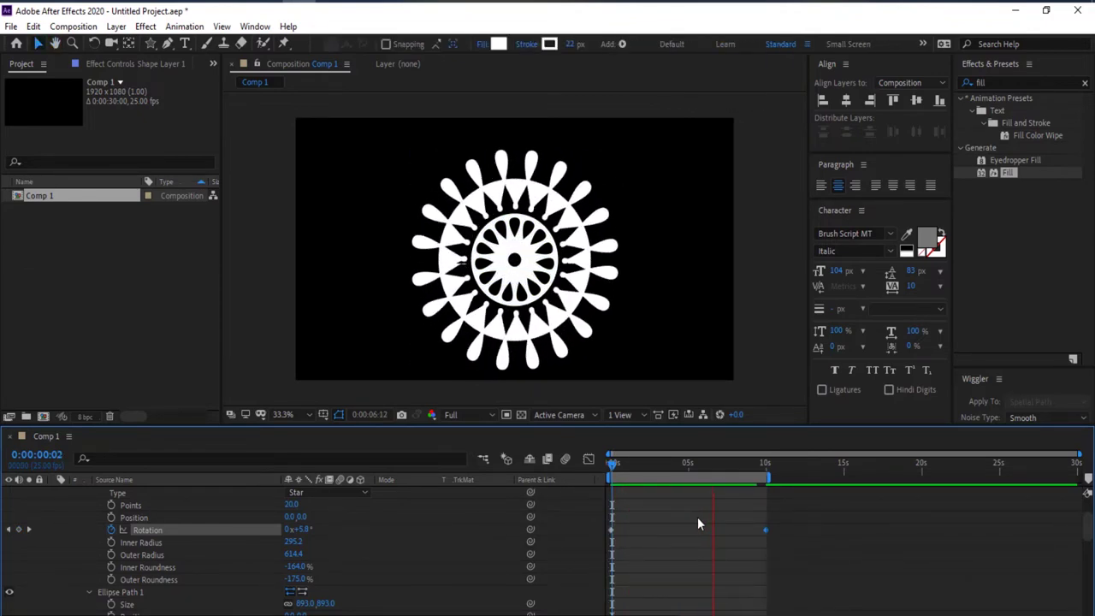
{"action": "key", "text": "space"}
Step: Make the work area span 0 to 15 seconds and move Polystar Path 1's second rotation keyframe to just before 15 seconds
{"action": "left_click_drag", "start_coordinate": [769, 476], "coordinate": [828, 472]}
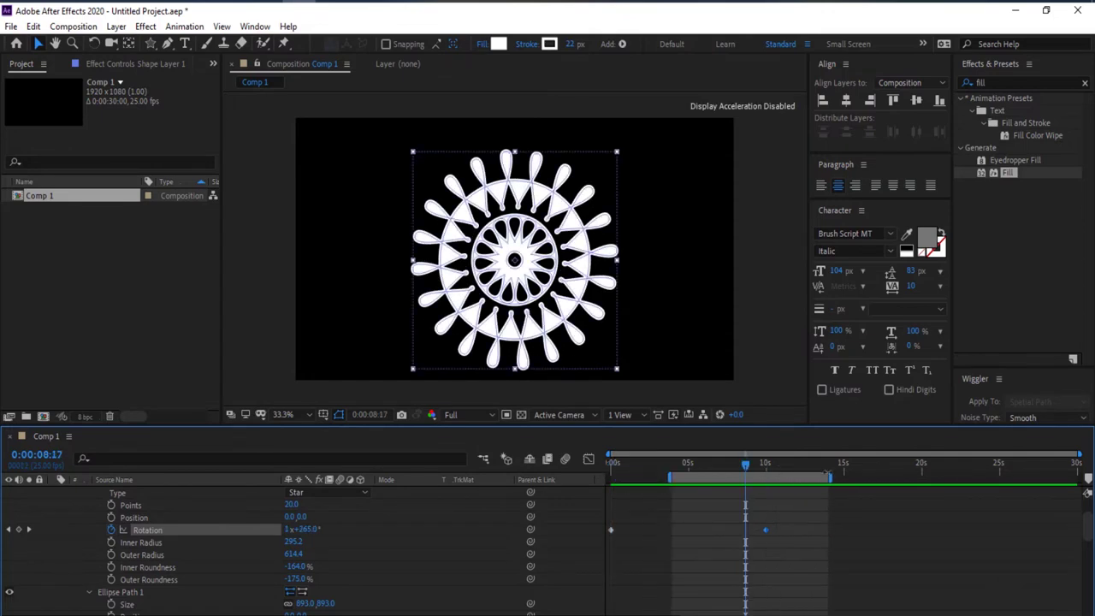
{"action": "left_click_drag", "start_coordinate": [668, 484], "coordinate": [610, 479]}
{"action": "left_click", "coordinate": [777, 481]}
{"action": "left_click_drag", "start_coordinate": [828, 477], "coordinate": [844, 477]}
{"action": "left_click_drag", "start_coordinate": [765, 530], "coordinate": [839, 531]}
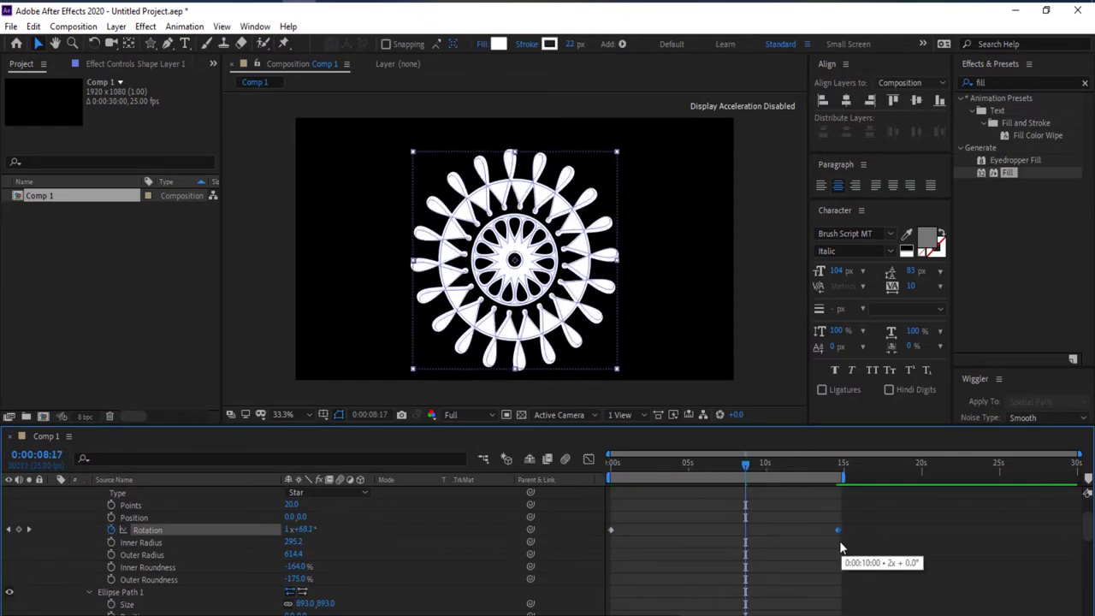
Step: Create a rotation keyframe of -1 revolution for Polystar Path 2 at 0 seconds
{"action": "left_click", "coordinate": [608, 469]}
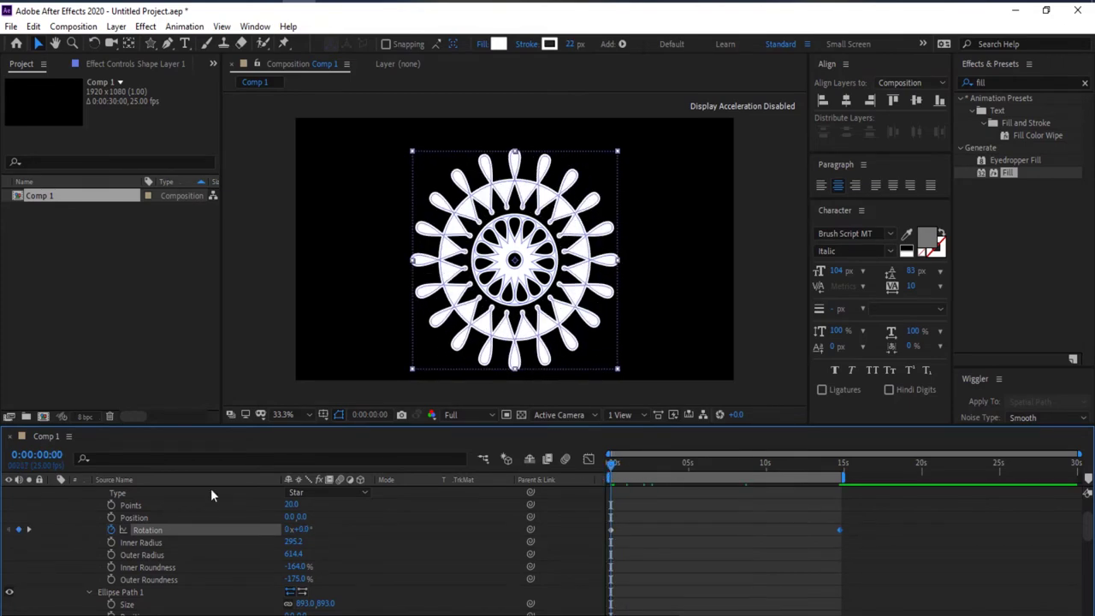
{"action": "scroll", "coordinate": [141, 541], "scroll_direction": "down", "scroll_amount": 2}
{"action": "scroll", "coordinate": [140, 541], "scroll_direction": "down", "scroll_amount": 3}
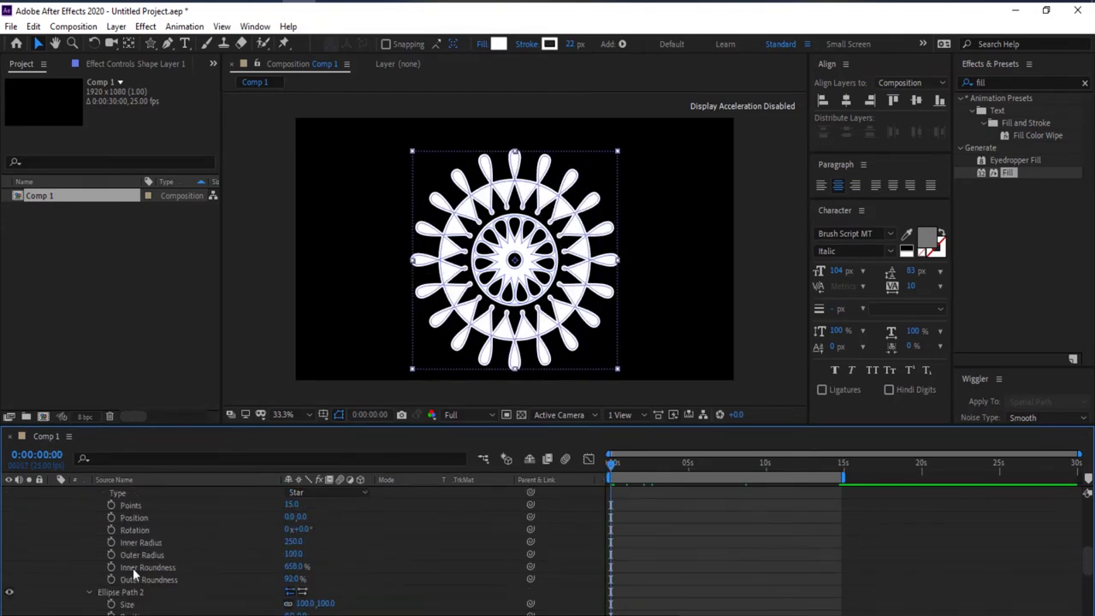
{"action": "left_click", "coordinate": [111, 530]}
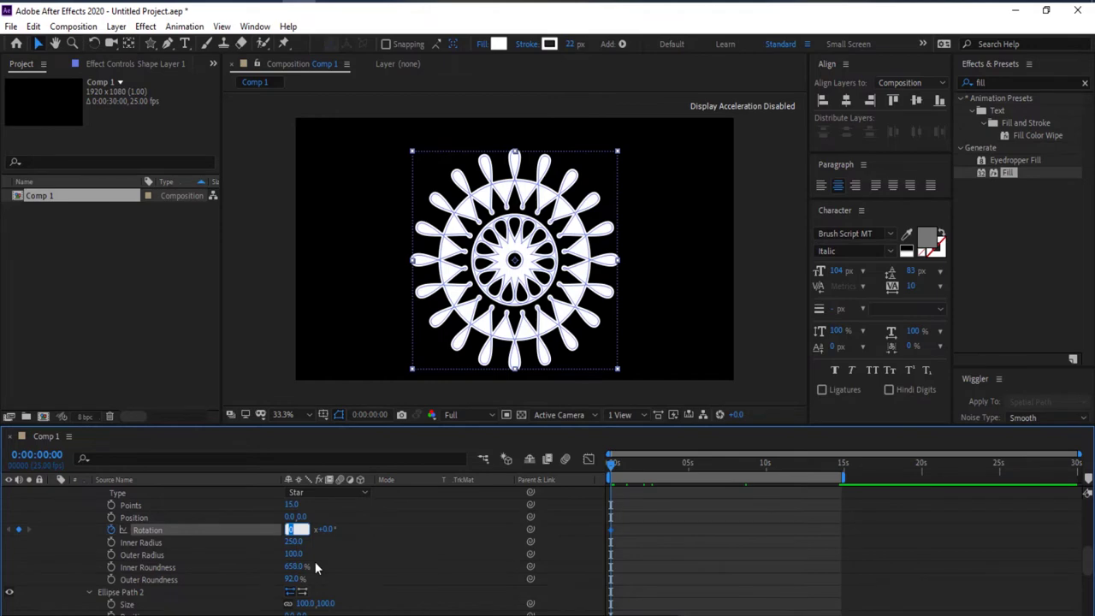
{"action": "type", "text": "-1"}
{"action": "key", "text": "Return"}
Step: Set Polystar Path 2's rotation to 0 revolutions at 0:00:14:14 and preview the animation from the start
{"action": "left_click", "coordinate": [840, 469]}
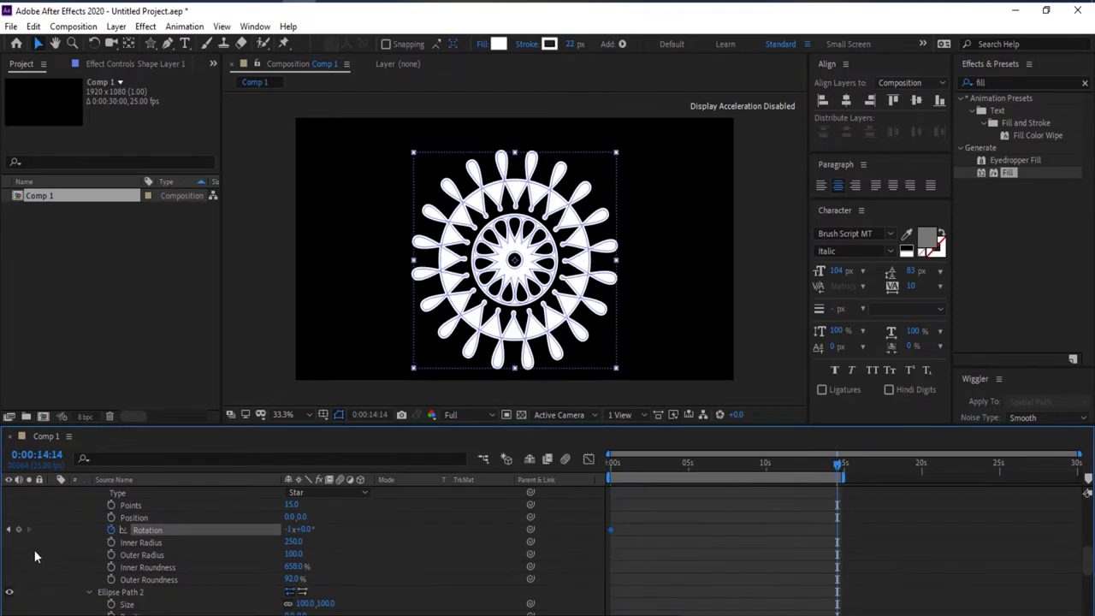
{"action": "left_click", "coordinate": [291, 530]}
{"action": "key", "text": "Return"}
{"action": "left_click", "coordinate": [613, 466]}
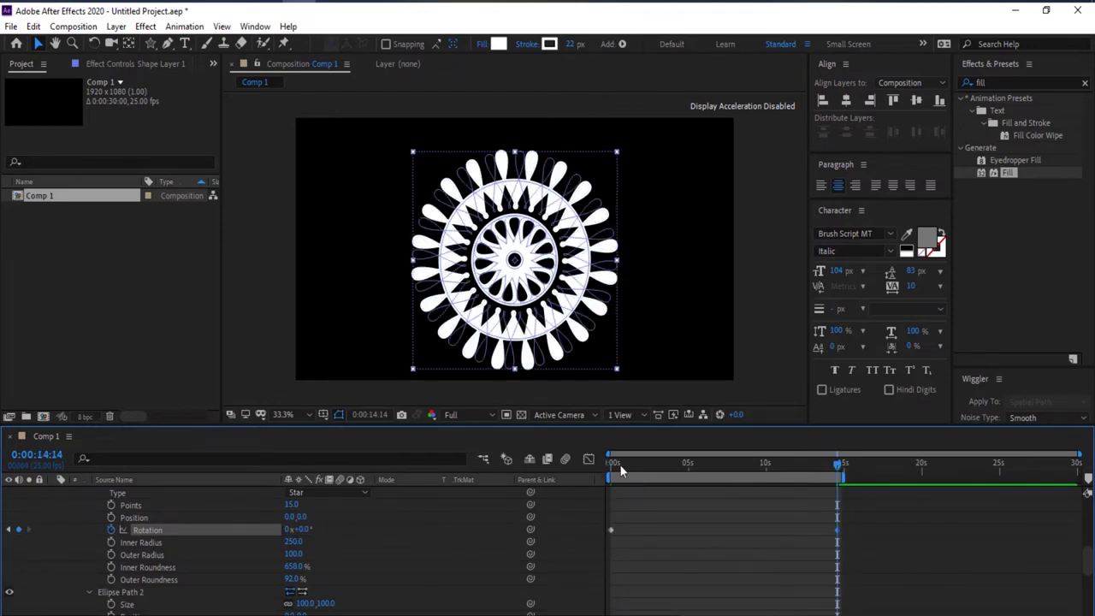
{"action": "key", "text": "space"}
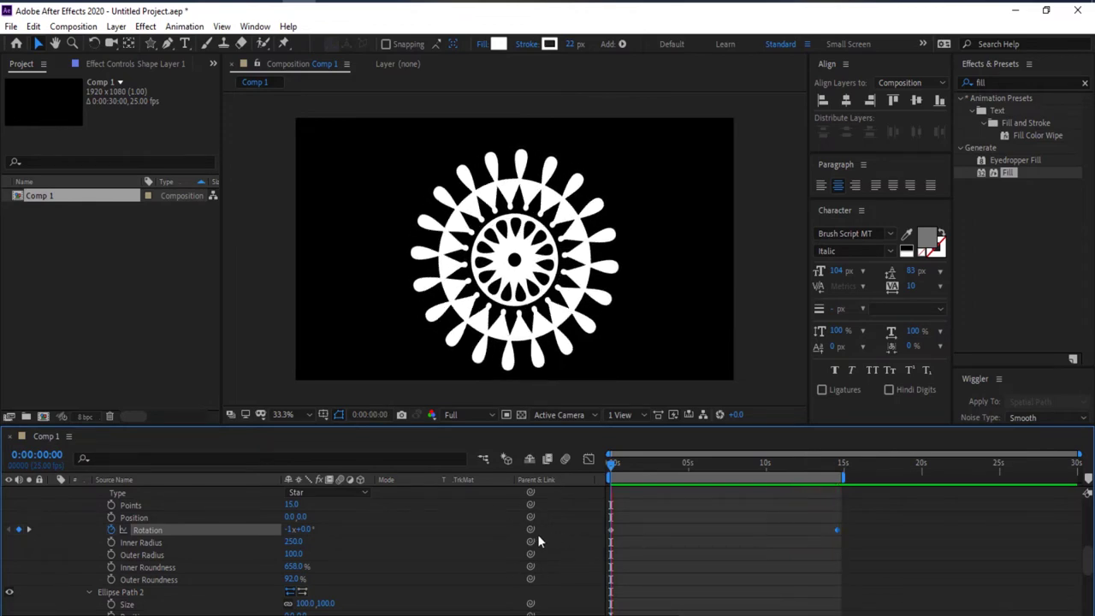
{"action": "key", "text": "space"}
Step: Try an olive tone as the colour of Fill 1, ending back on white
{"action": "scroll", "coordinate": [462, 536], "scroll_direction": "down", "scroll_amount": 5}
{"action": "scroll", "coordinate": [462, 537], "scroll_direction": "up", "scroll_amount": 2}
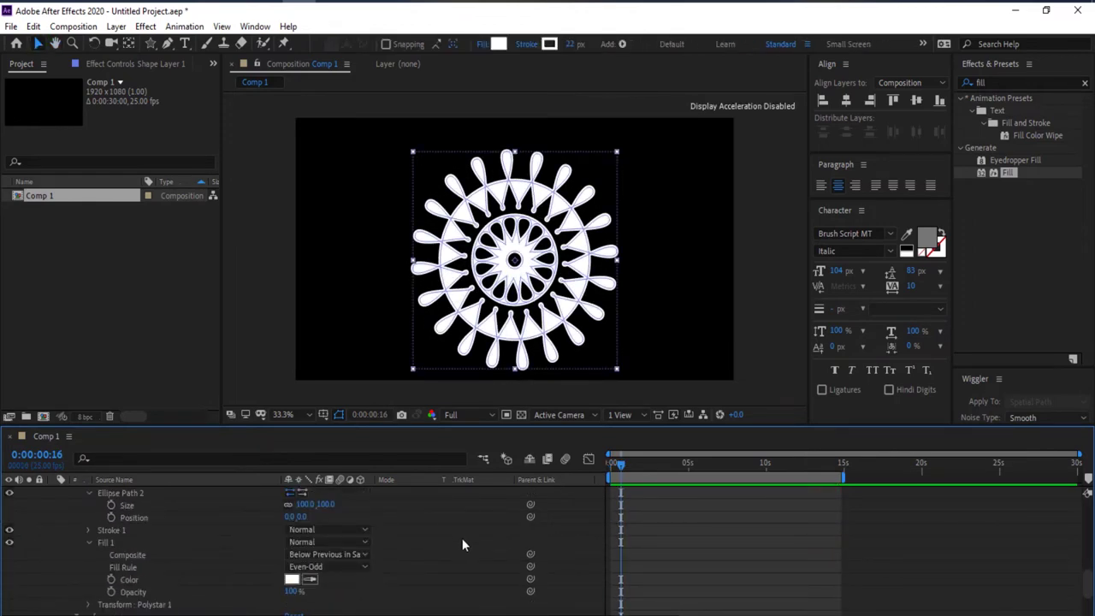
{"action": "left_click", "coordinate": [292, 580]}
{"action": "left_click_drag", "start_coordinate": [311, 381], "coordinate": [281, 470]}
{"action": "left_click_drag", "start_coordinate": [385, 466], "coordinate": [387, 503]}
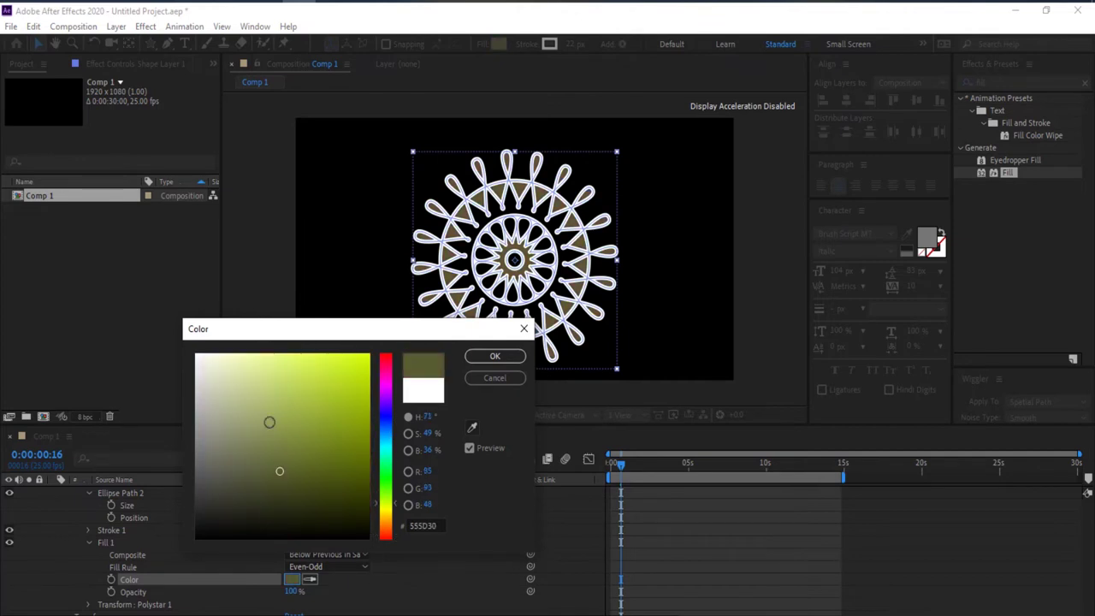
{"action": "left_click_drag", "start_coordinate": [269, 421], "coordinate": [179, 351]}
{"action": "left_click", "coordinate": [494, 356]}
Step: Keyframe Ellipse Path 1's size at 0 seconds, reduce it to 488 at 0:00:04:21, and preview the animation
{"action": "scroll", "coordinate": [197, 543], "scroll_direction": "down", "scroll_amount": 3}
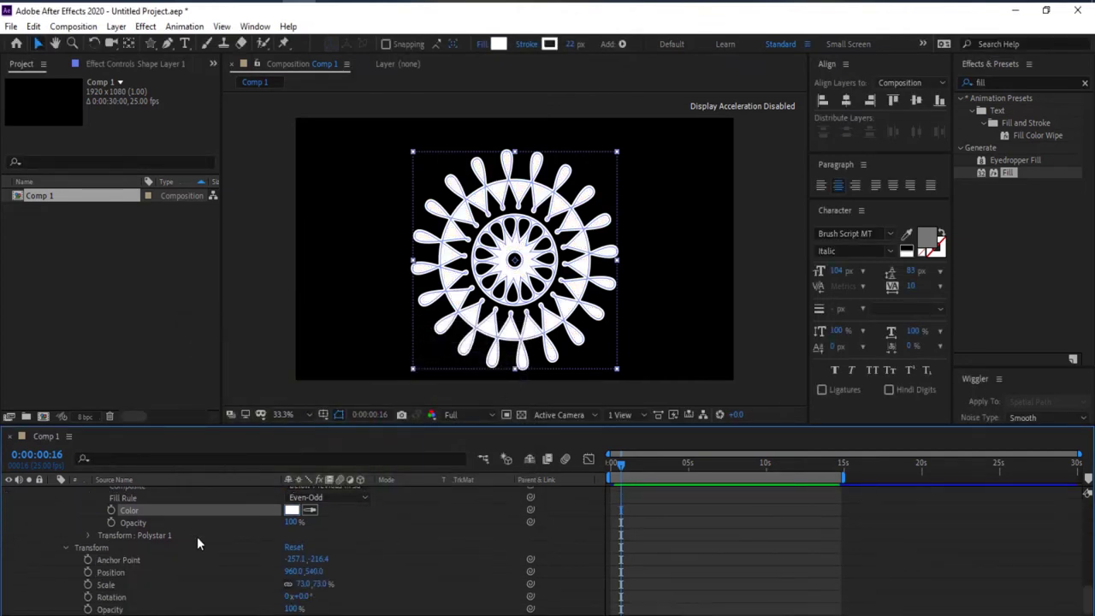
{"action": "scroll", "coordinate": [197, 543], "scroll_direction": "up", "scroll_amount": 5}
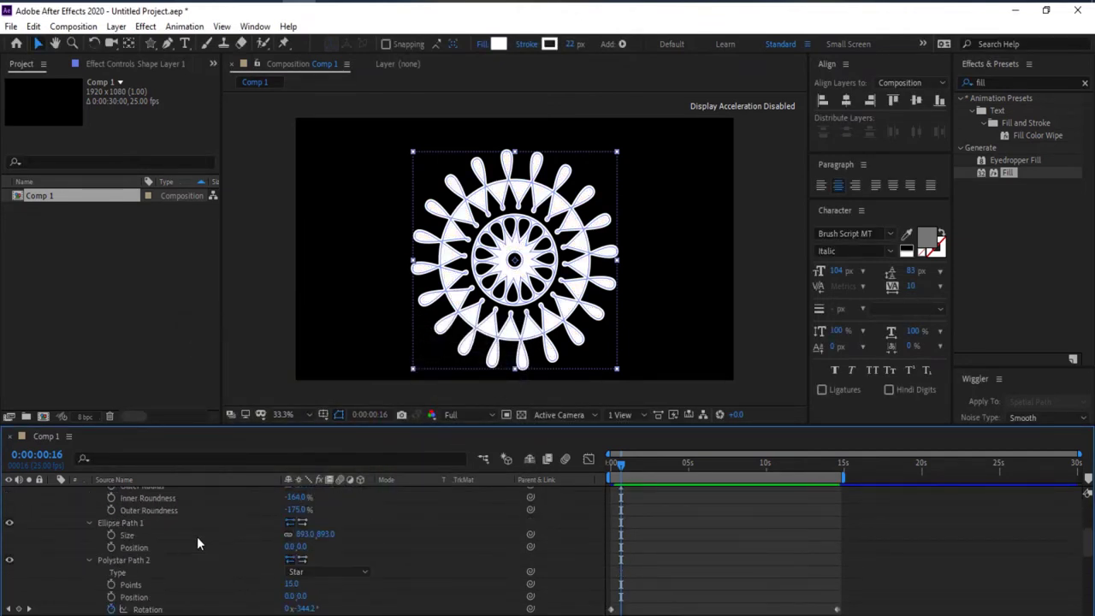
{"action": "scroll", "coordinate": [197, 538], "scroll_direction": "down", "scroll_amount": 2}
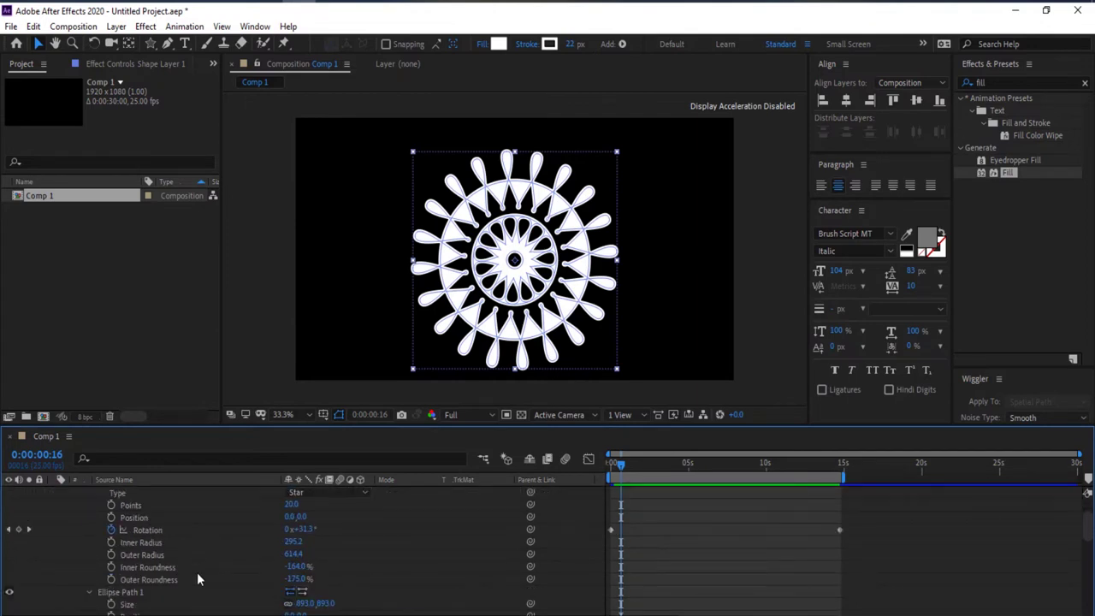
{"action": "left_click_drag", "start_coordinate": [621, 469], "coordinate": [610, 468]}
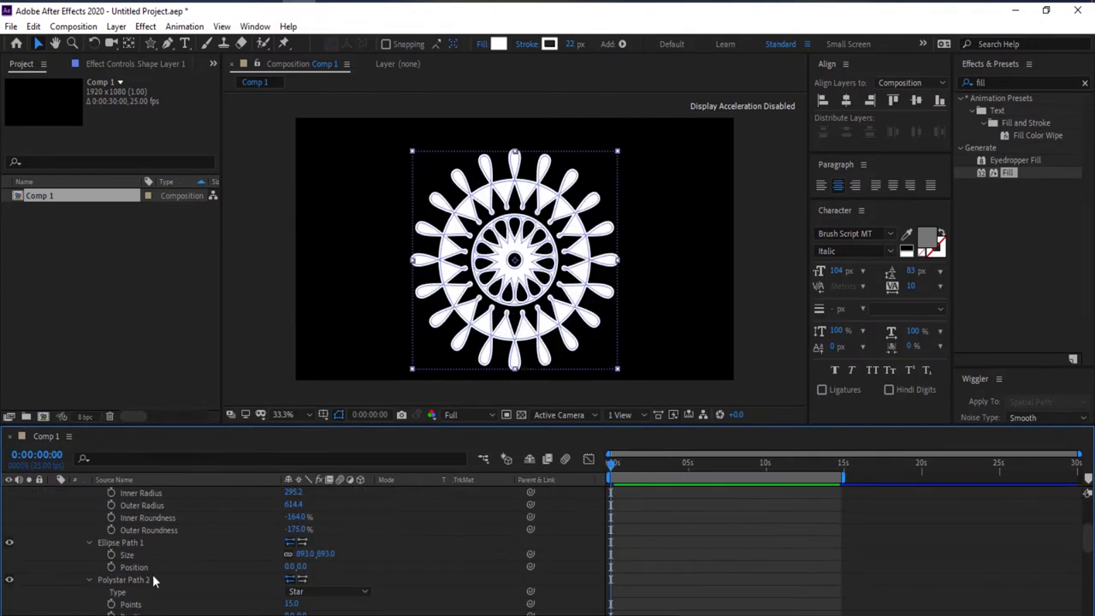
{"action": "left_click", "coordinate": [111, 555]}
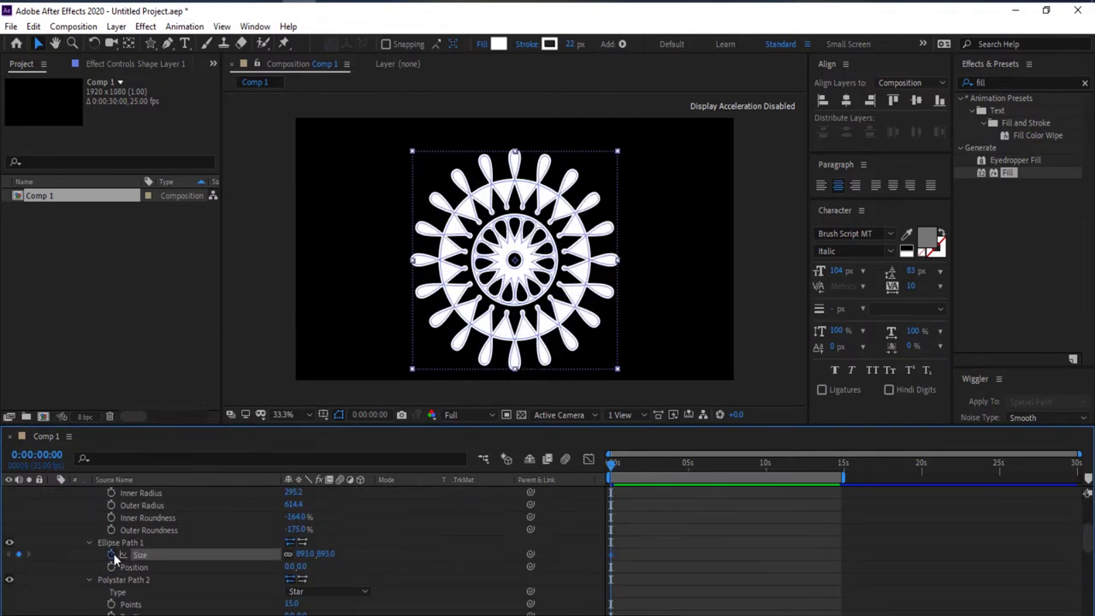
{"action": "left_click", "coordinate": [687, 469]}
{"action": "left_click_drag", "start_coordinate": [304, 555], "coordinate": [215, 550]}
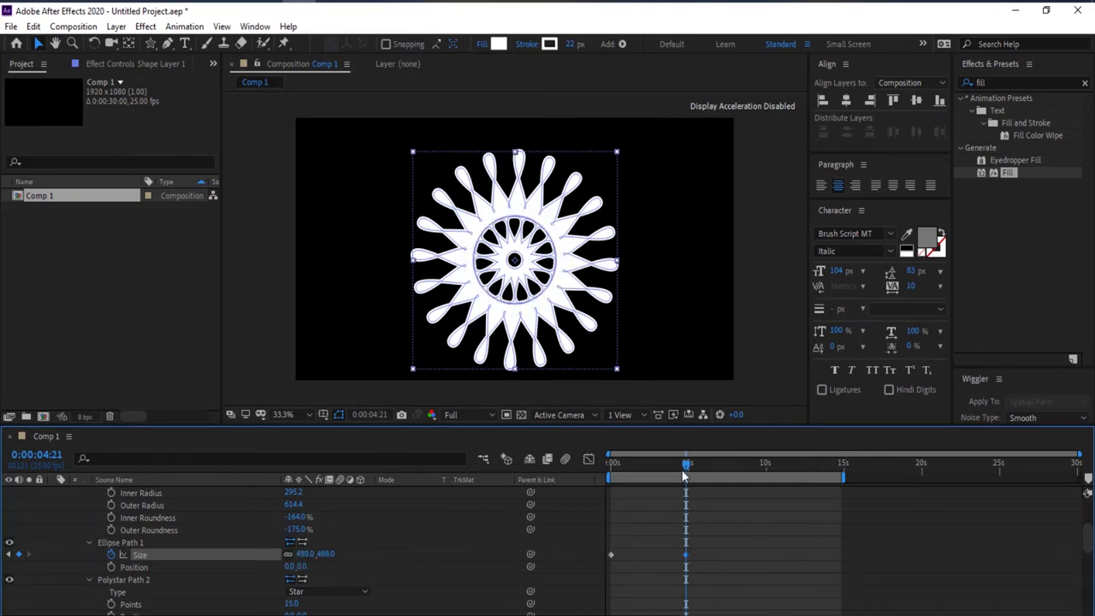
{"action": "left_click_drag", "start_coordinate": [685, 468], "coordinate": [617, 481]}
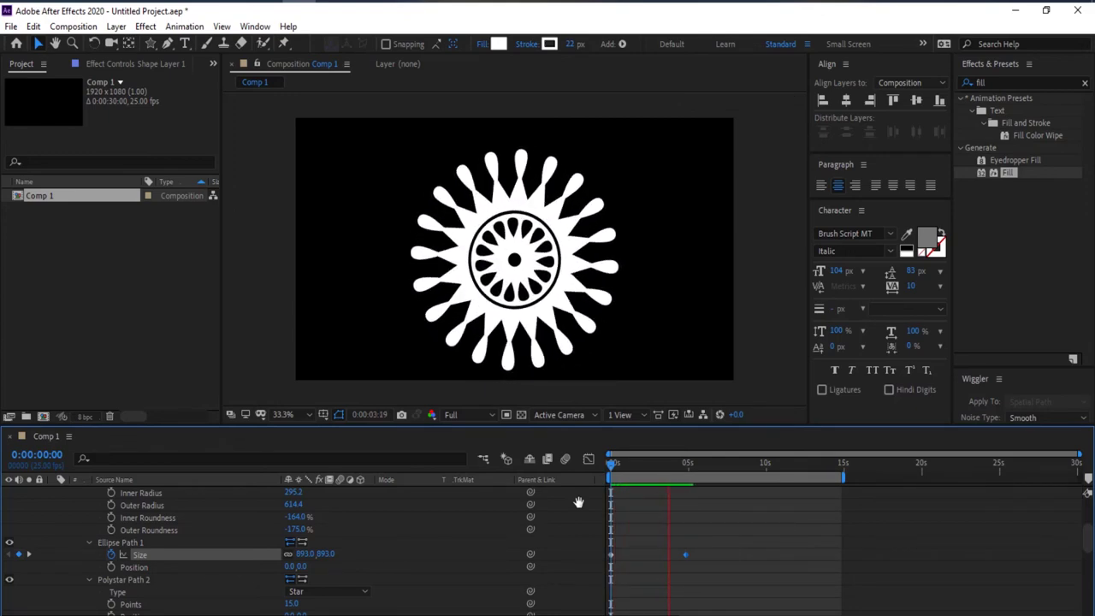
Step: Enlarge Ellipse Path 1's size to about 998 at 0:00:10:01 and preview the animation
{"action": "left_click", "coordinate": [688, 463]}
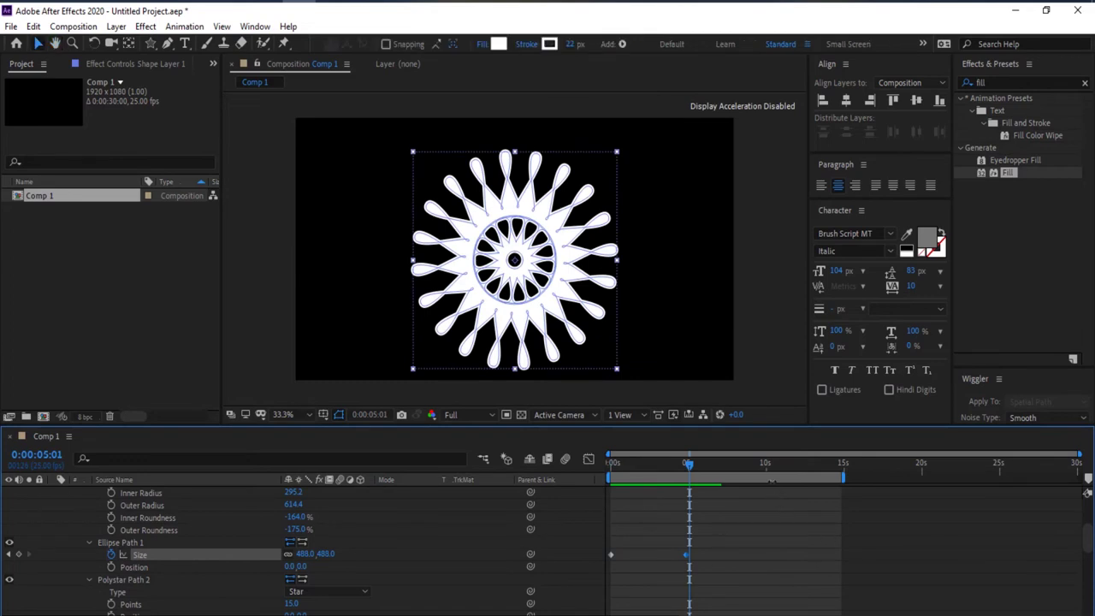
{"action": "left_click", "coordinate": [766, 466]}
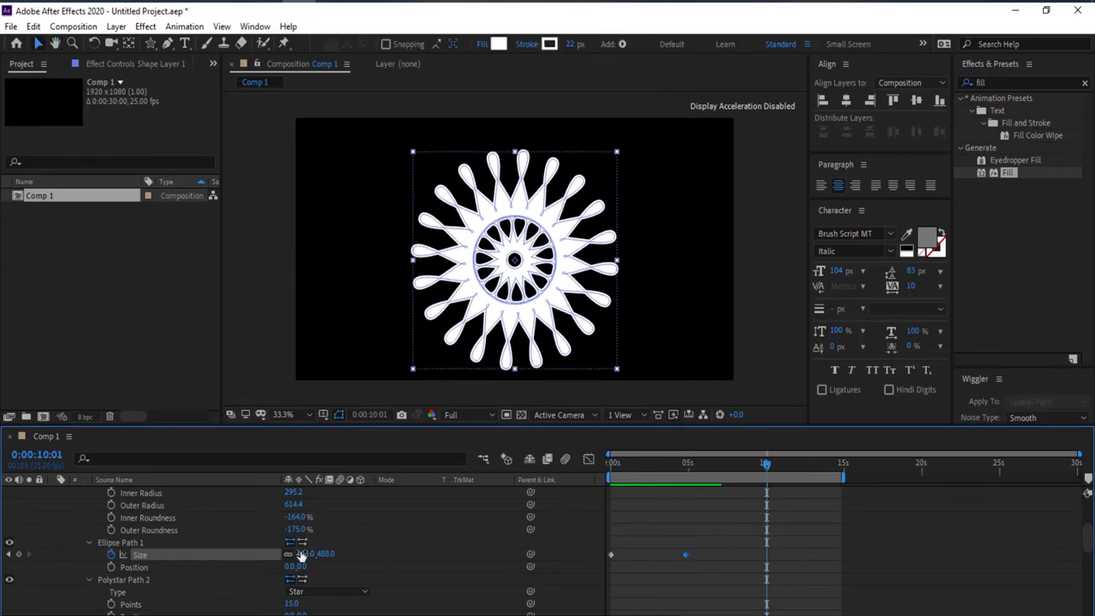
{"action": "left_click_drag", "start_coordinate": [301, 554], "coordinate": [374, 561]}
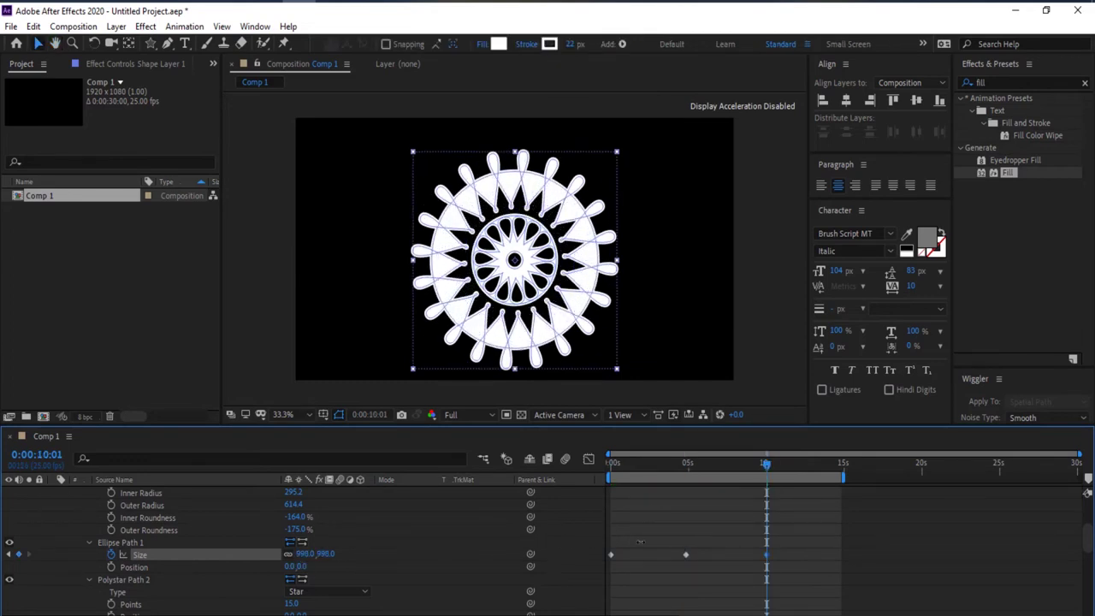
{"action": "key", "text": "space"}
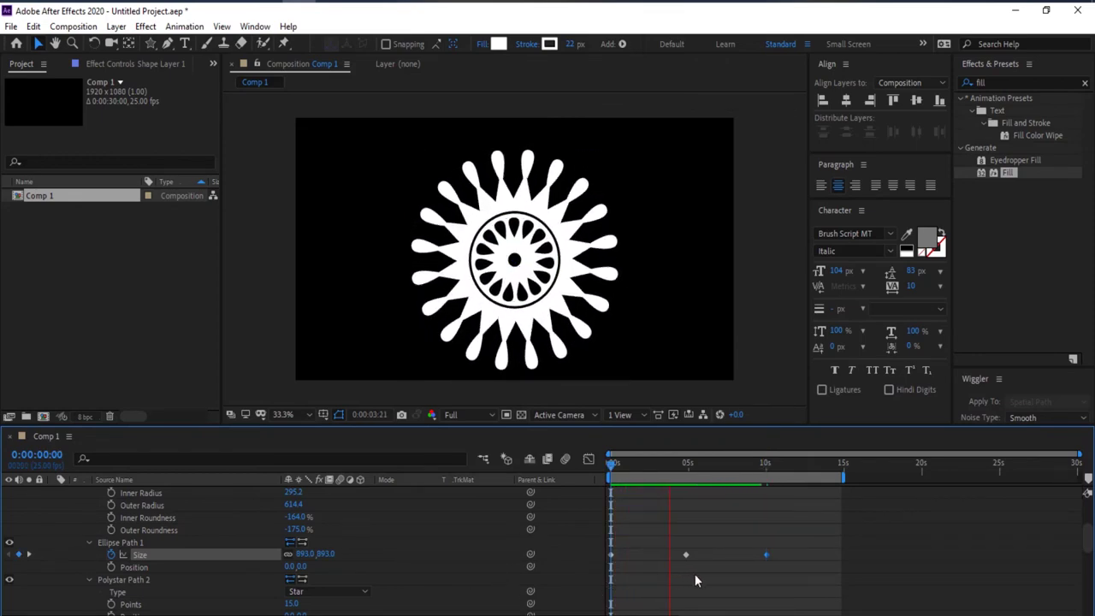
{"action": "key", "text": "space"}
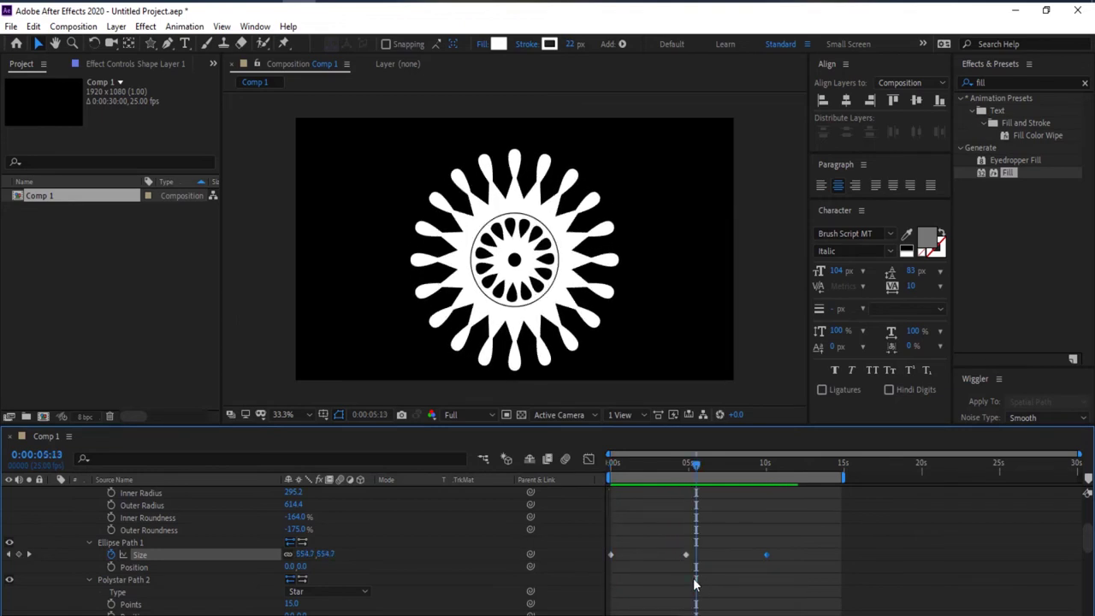
Step: Apply Easy Ease to all three size keyframes of Ellipse Path 1
{"action": "left_click_drag", "start_coordinate": [785, 594], "coordinate": [663, 513]}
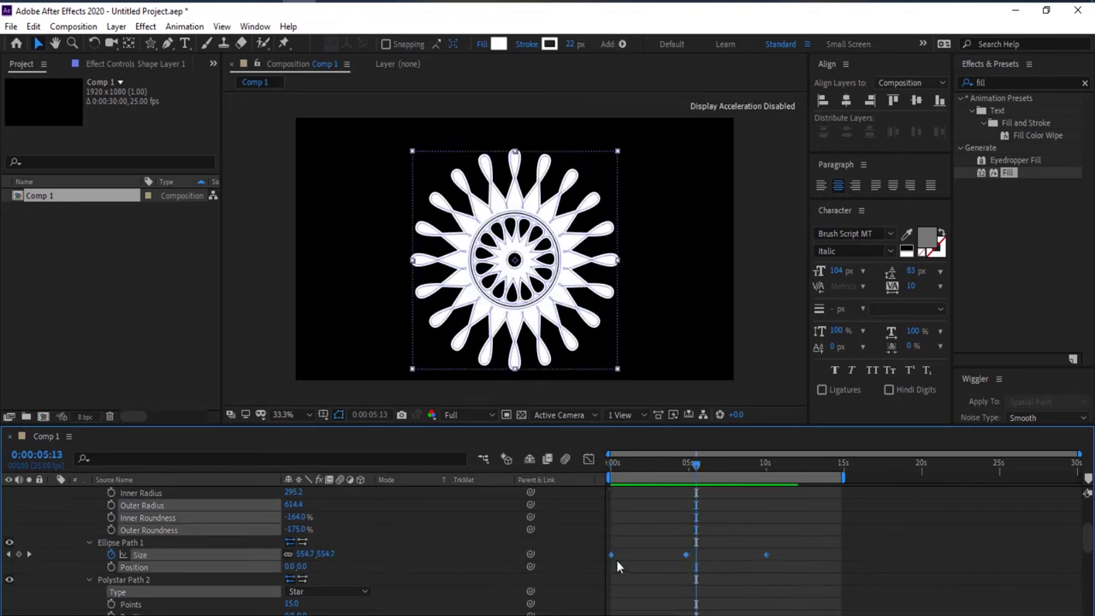
{"action": "right_click", "coordinate": [685, 556]}
{"action": "mouse_move", "coordinate": [721, 546]}
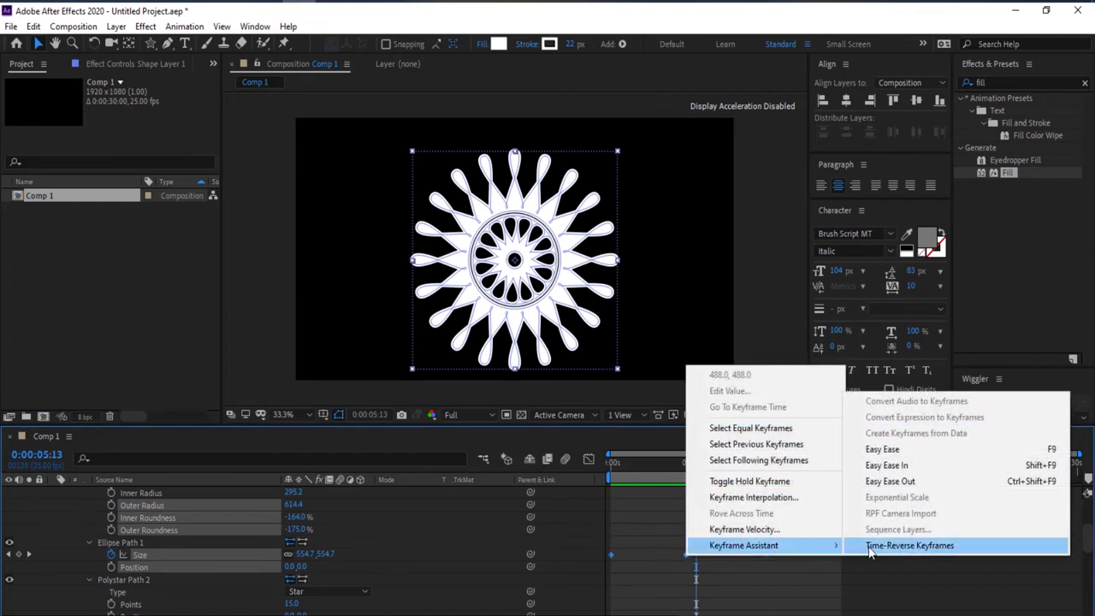
{"action": "left_click", "coordinate": [882, 451]}
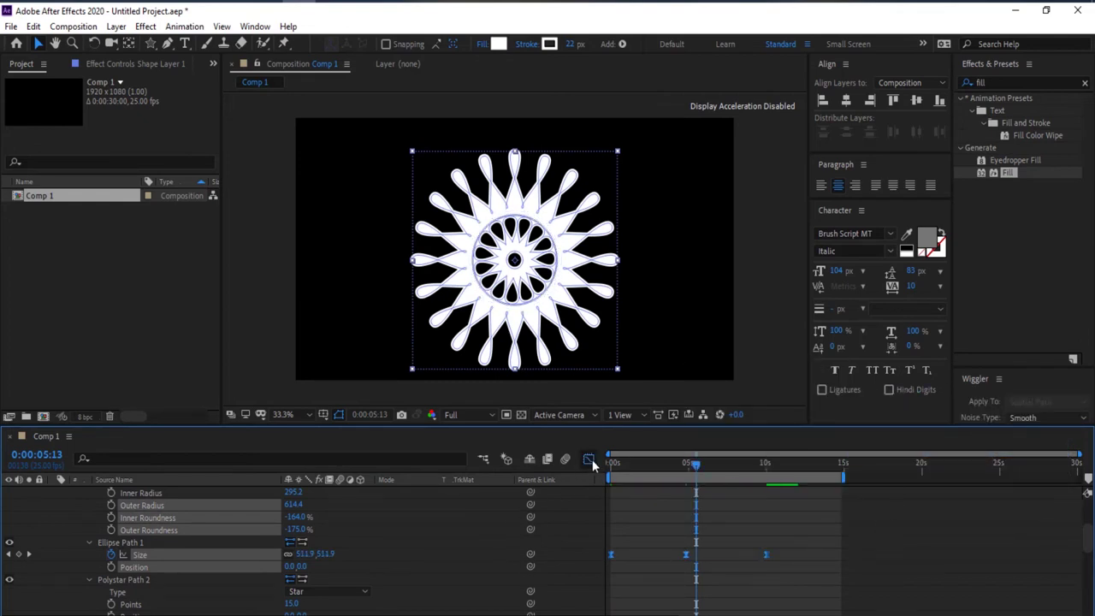
Step: Reshape the easing curves of Ellipse Path 1's size keyframes in the graph editor, preview the result, and deselect the layer
{"action": "key", "text": "shift+F3"}
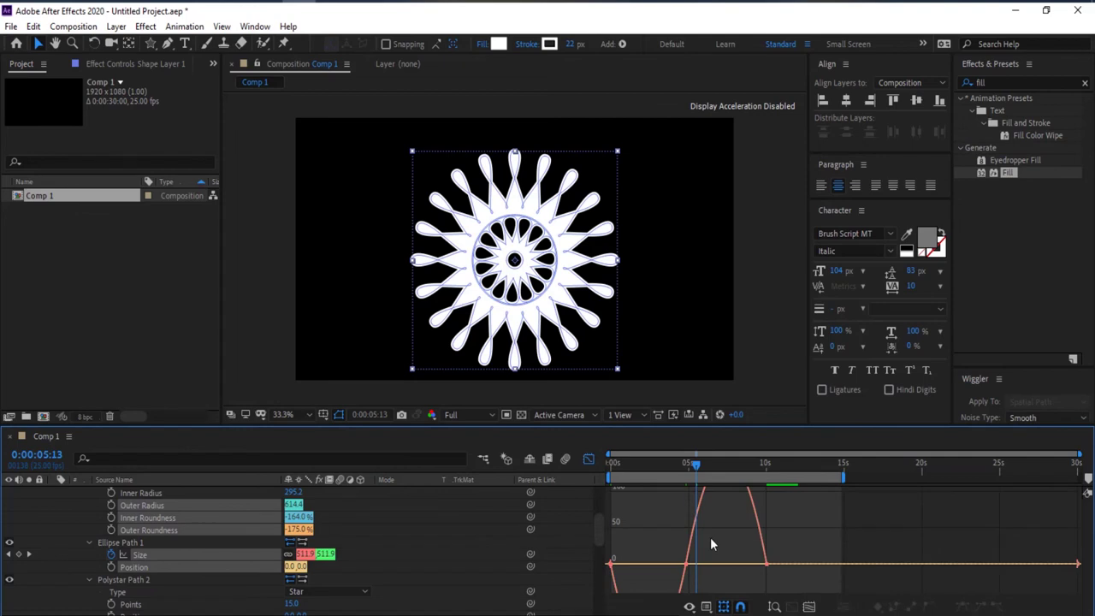
{"action": "left_click", "coordinate": [675, 567]}
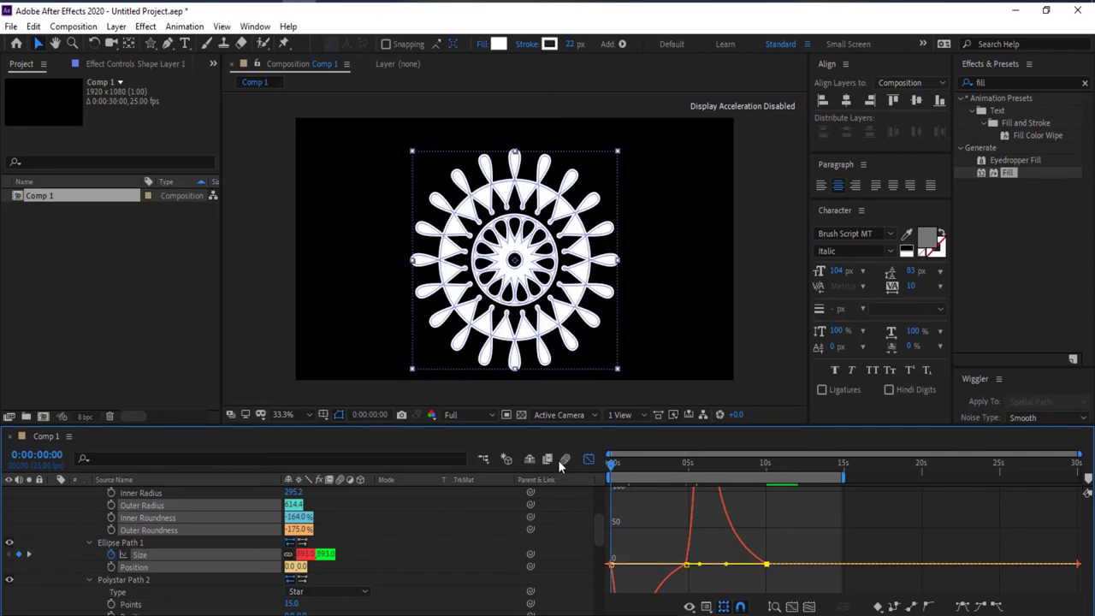
{"action": "key", "text": "space"}
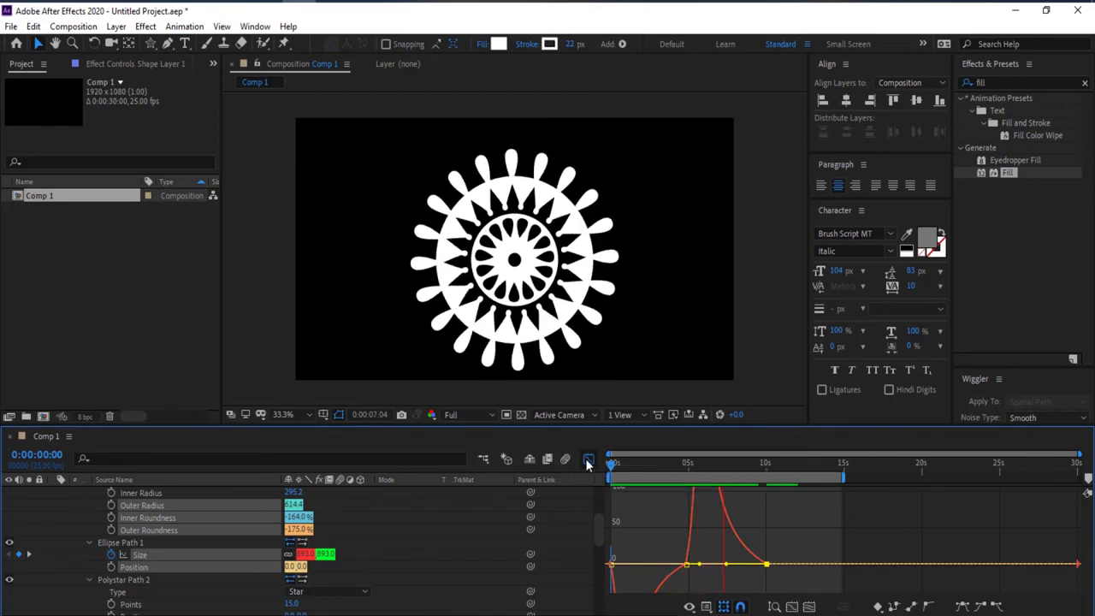
{"action": "left_click", "coordinate": [588, 460]}
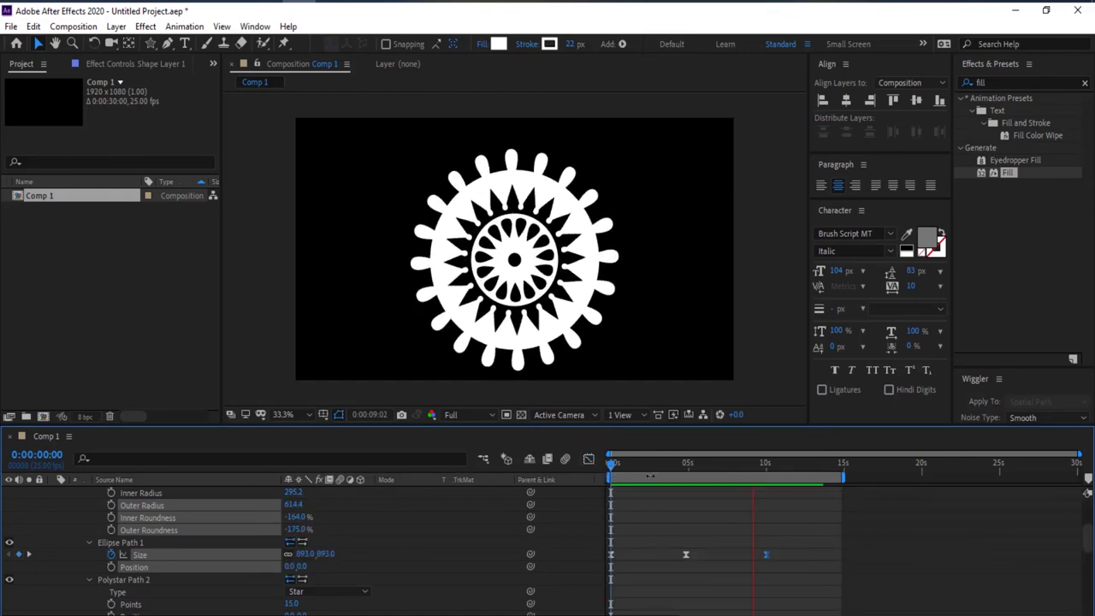
{"action": "key", "text": "space"}
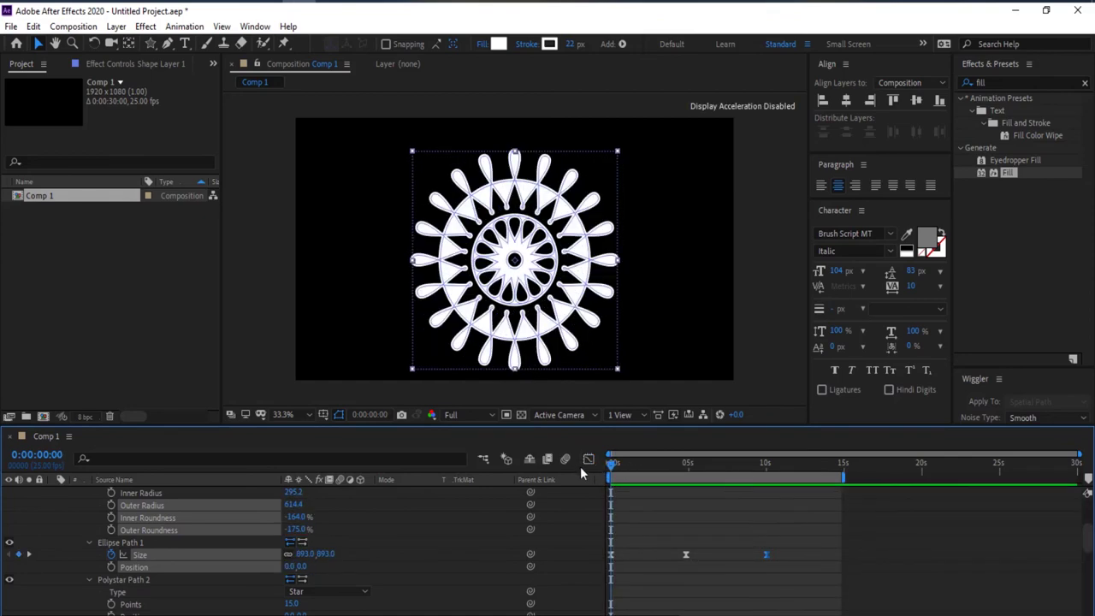
{"action": "scroll", "coordinate": [283, 557], "scroll_direction": "up", "scroll_amount": 4}
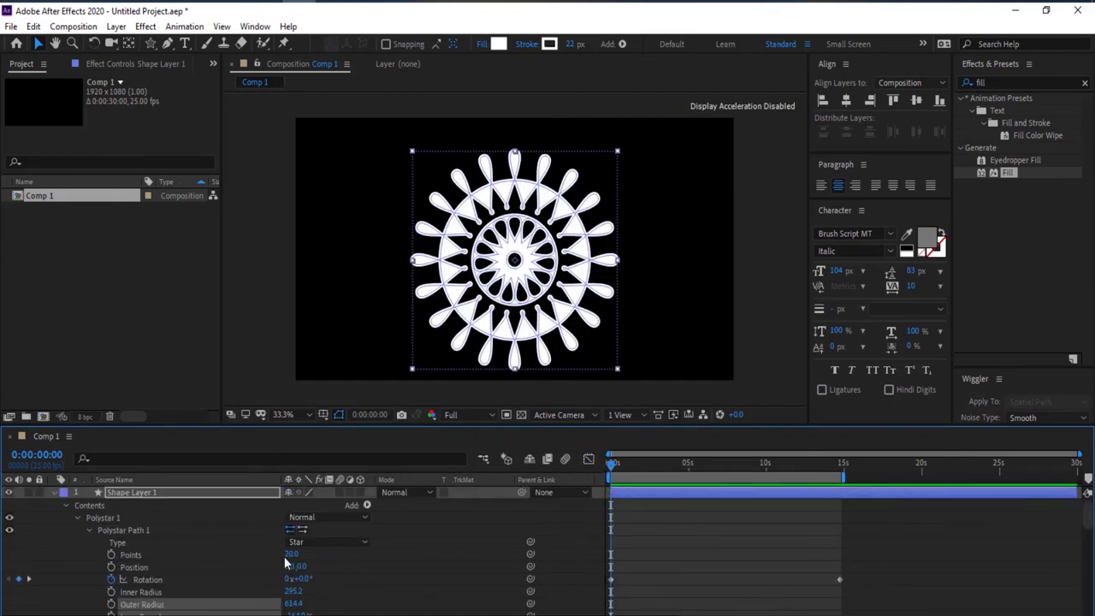
{"action": "left_click", "coordinate": [788, 284]}
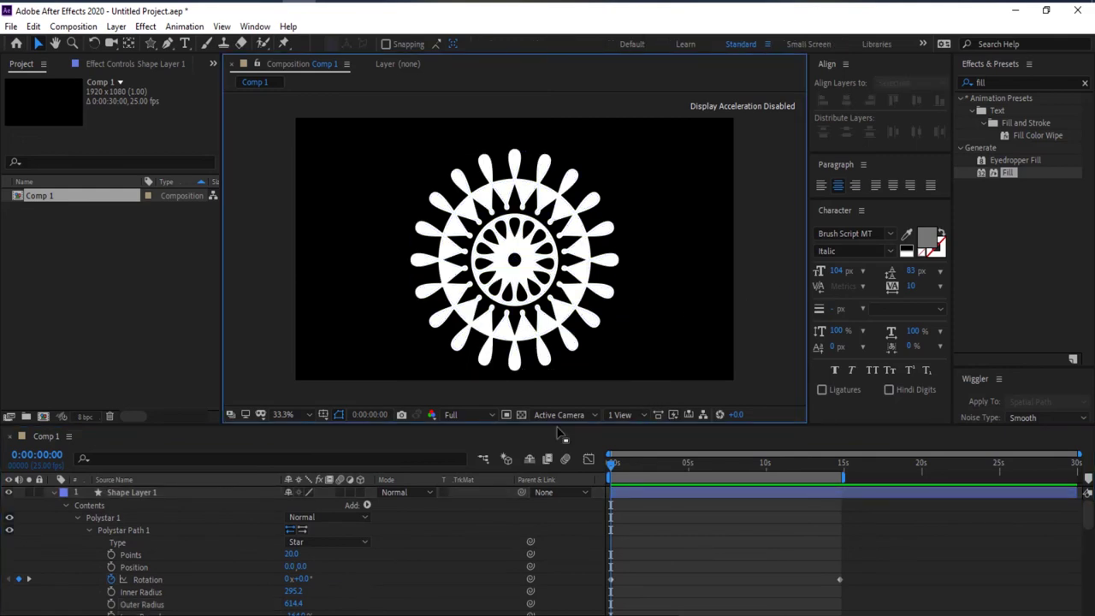